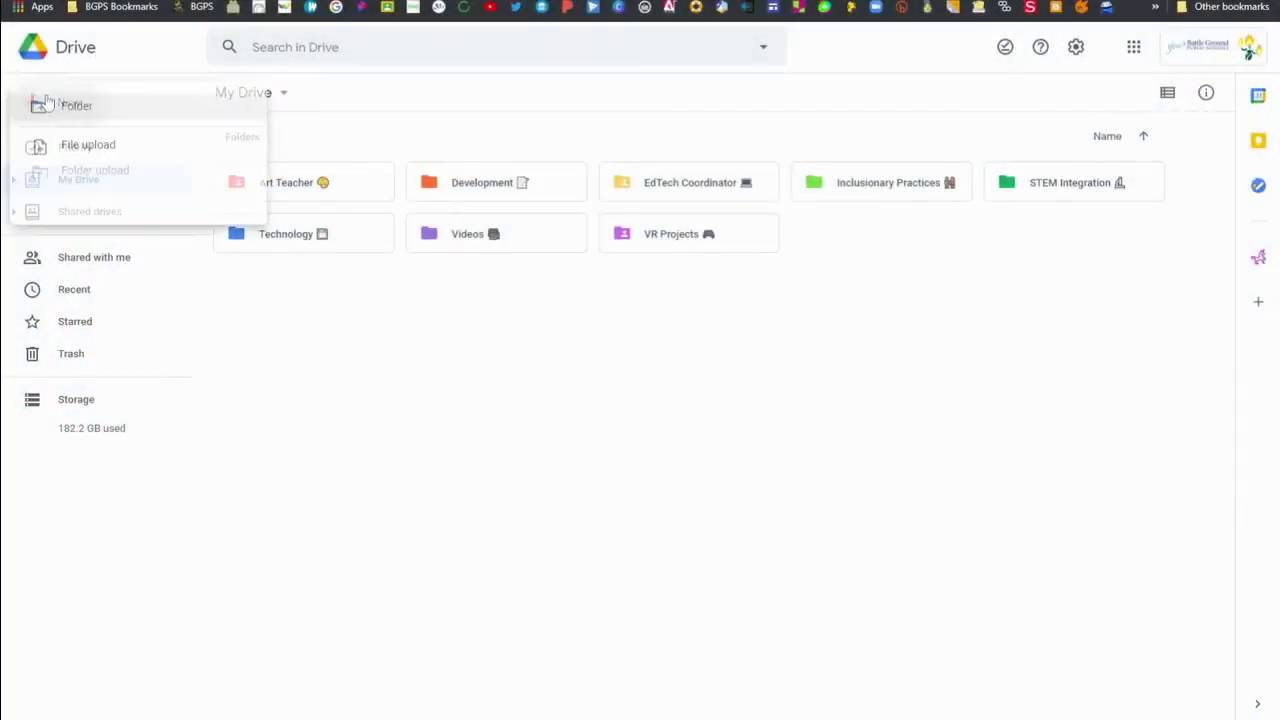
# - Create a blank Google Docs document from Google Drive's New menu
pyautogui.click(95, 211)
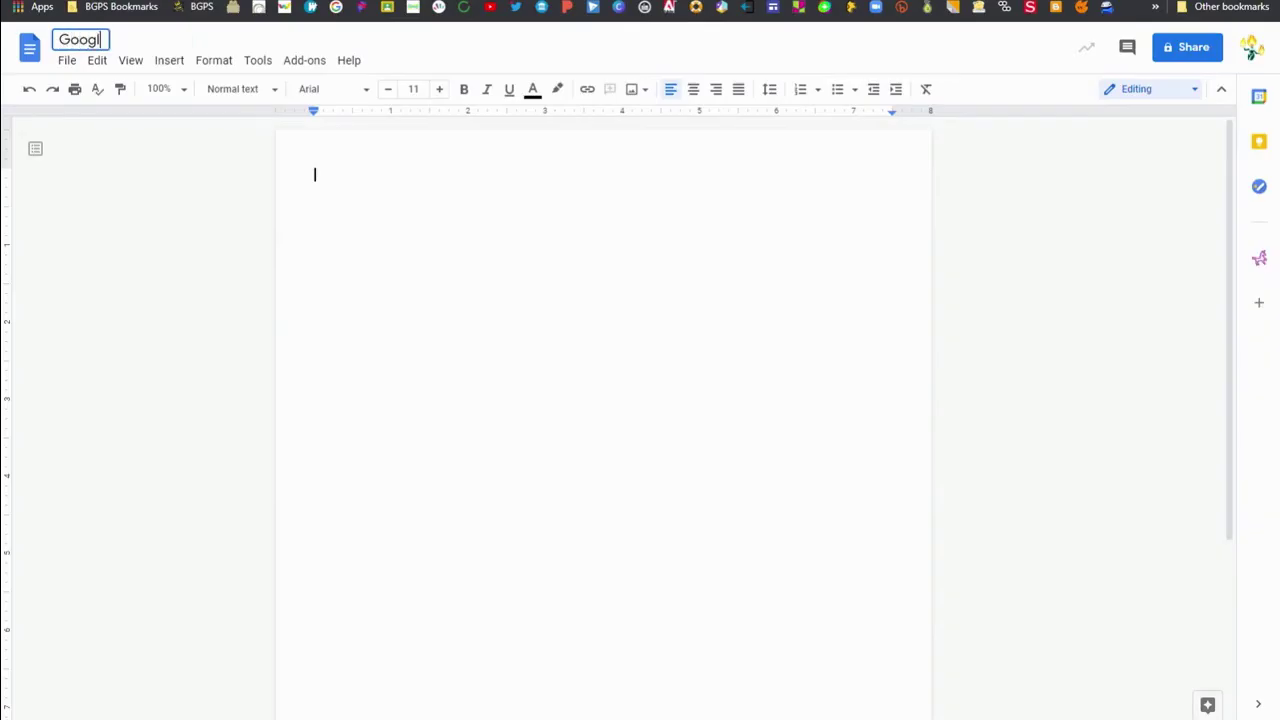
# - Title the document 'Google Docs Intro' and start typing the introductory paragraph
pyautogui.write('ocs Intro')
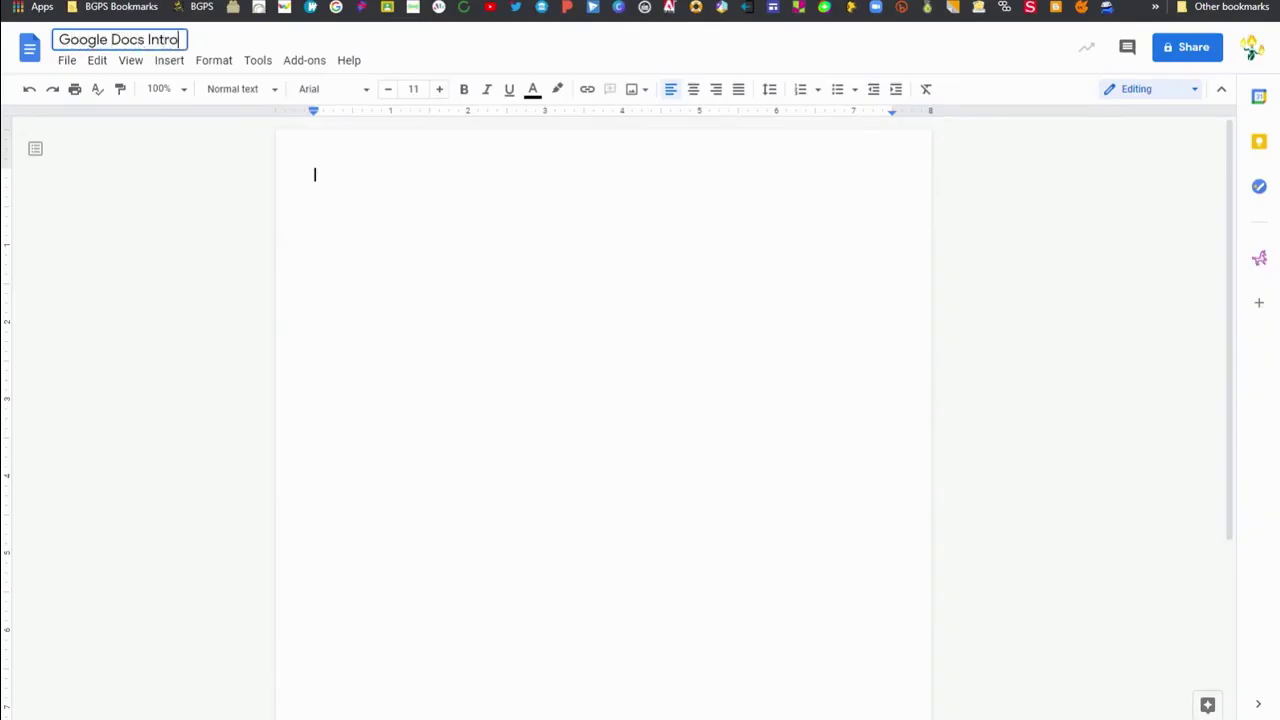
pyautogui.press('Return')
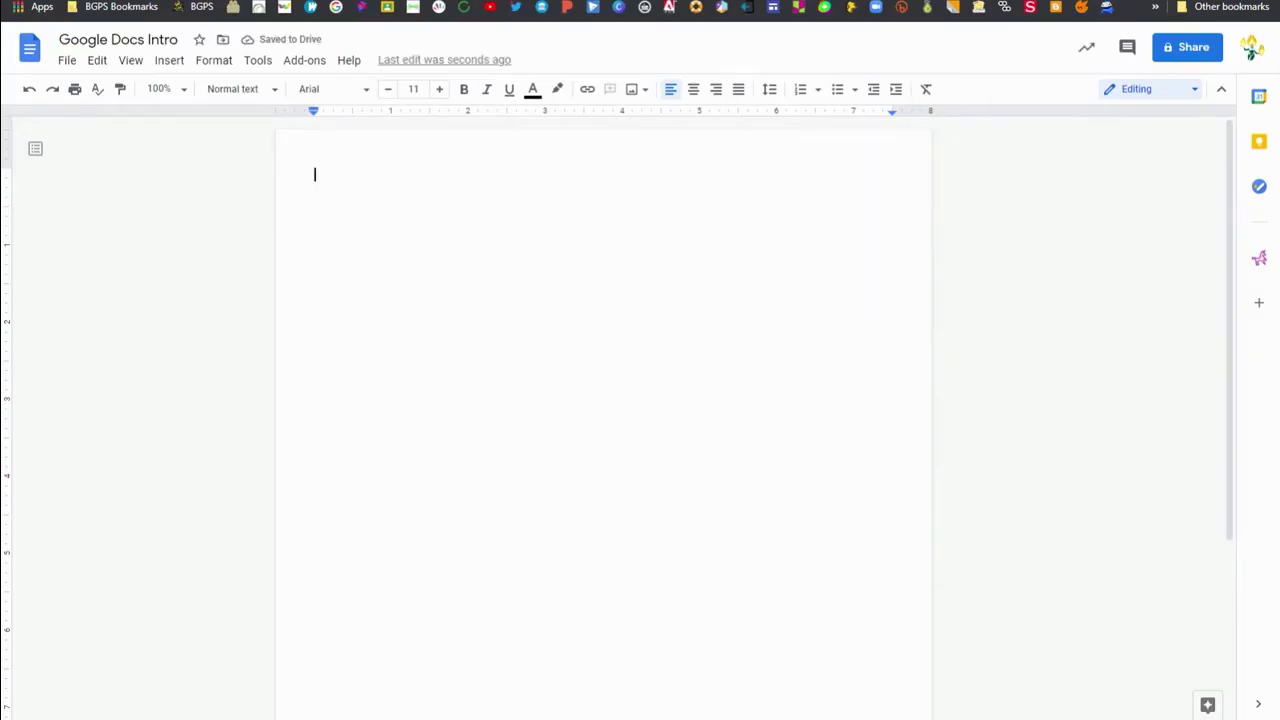
pyautogui.write('Goo')
pyautogui.write('g')
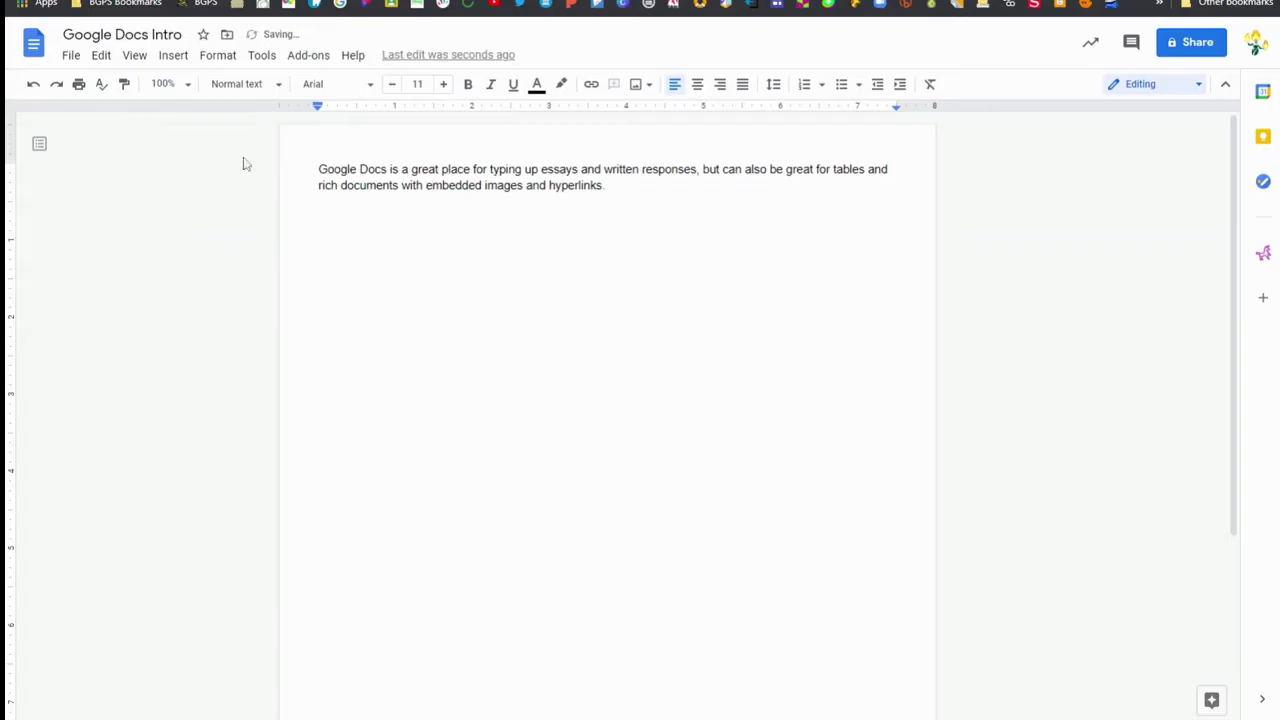
# - Browse the File and Edit menus, closing each without choosing anything
pyautogui.click(71, 58)
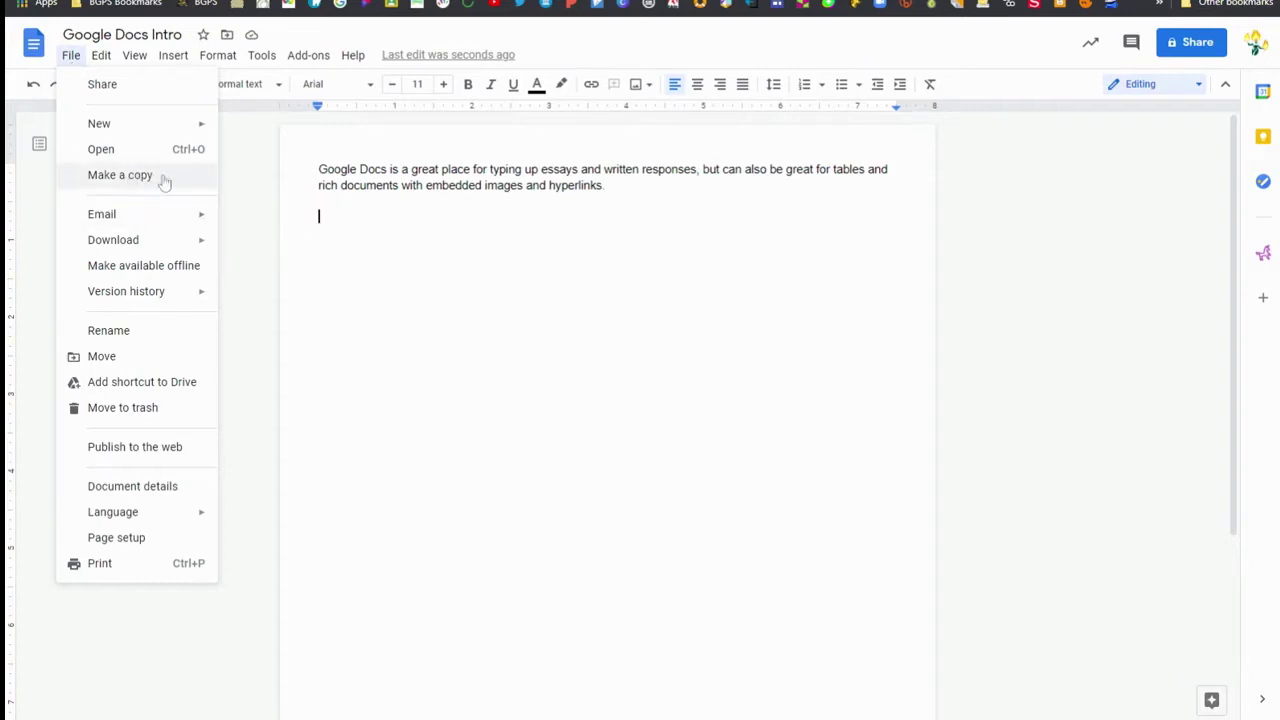
pyautogui.click(277, 166)
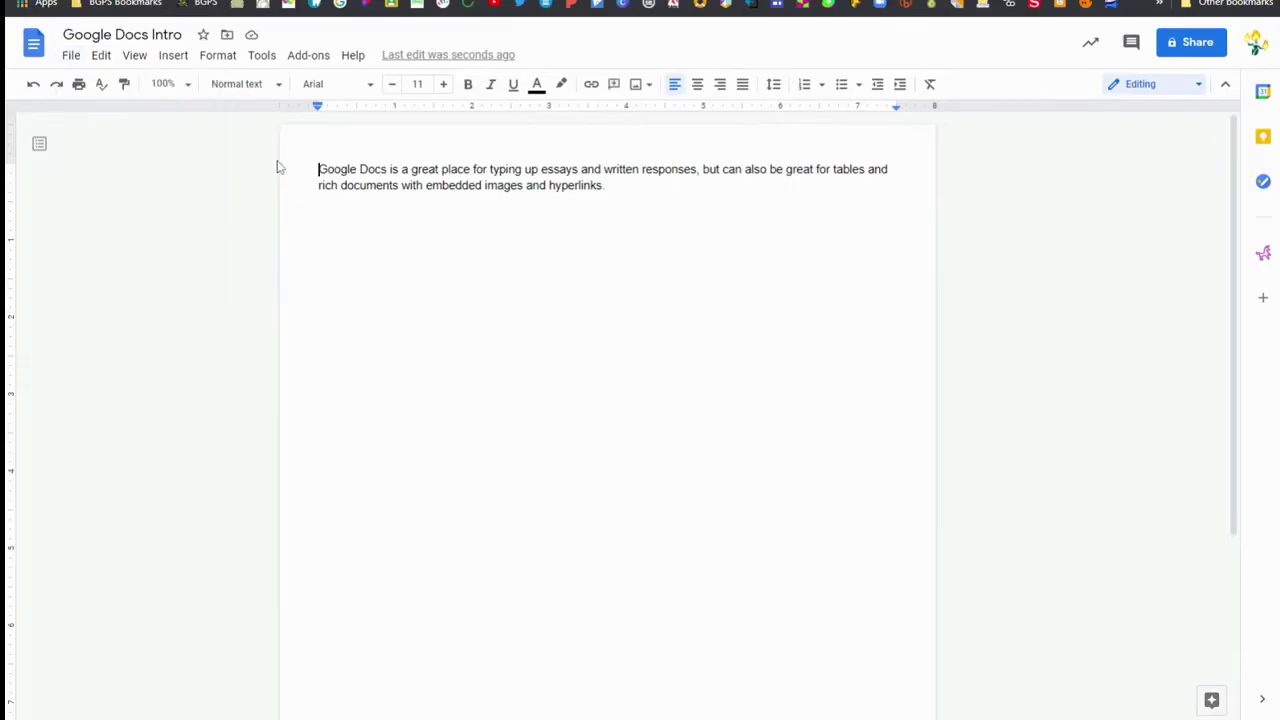
pyautogui.click(101, 56)
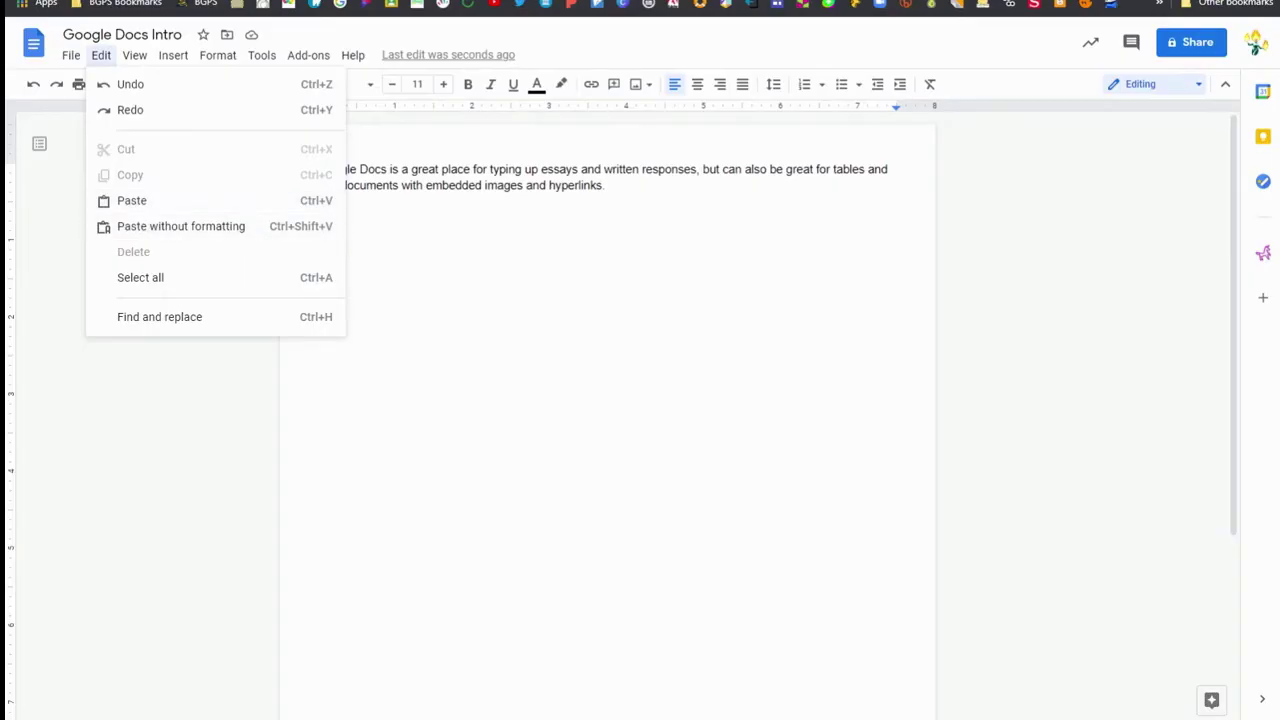
pyautogui.click(320, 216)
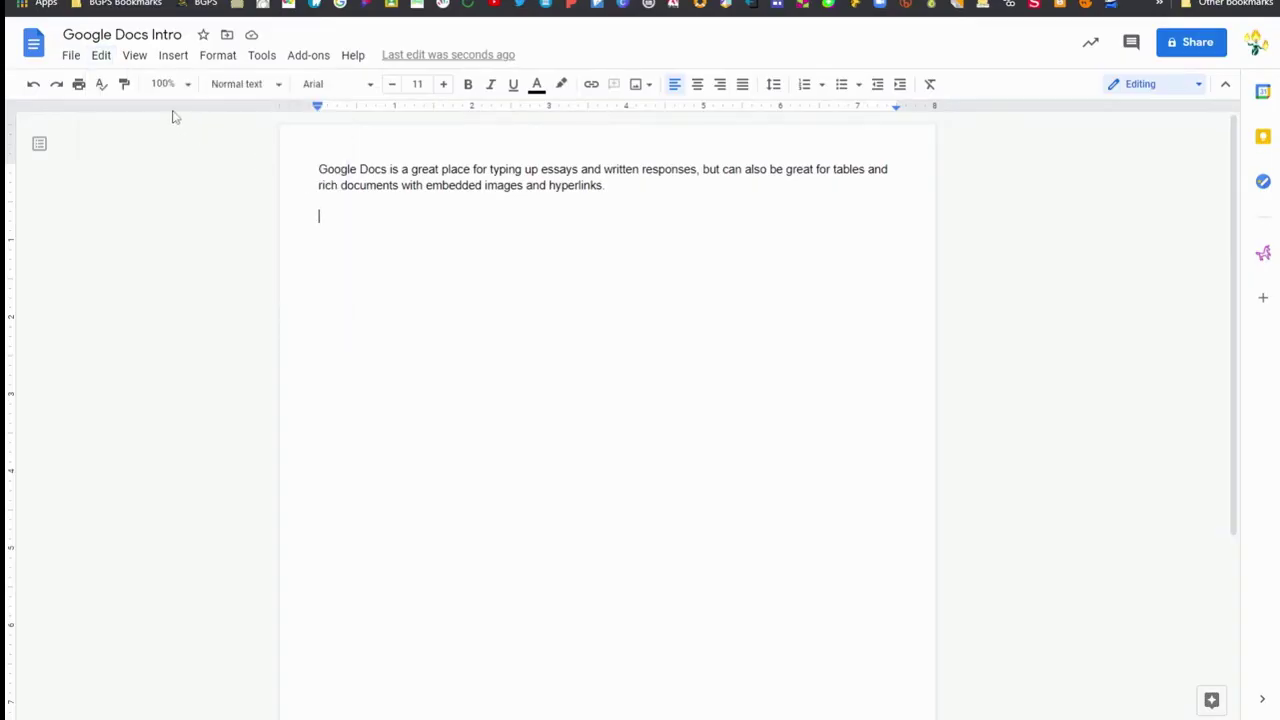
# - Bring up the table size grid under Insert > Table
pyautogui.click(173, 58)
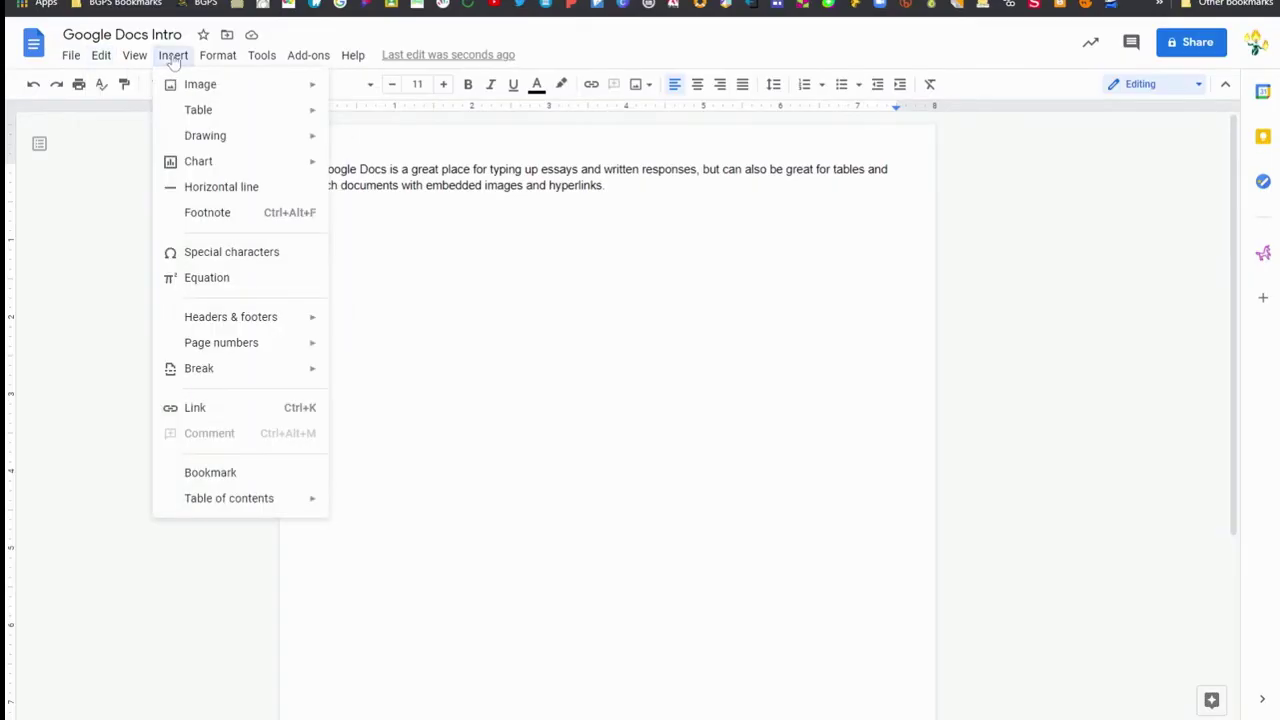
pyautogui.moveTo(200, 84)
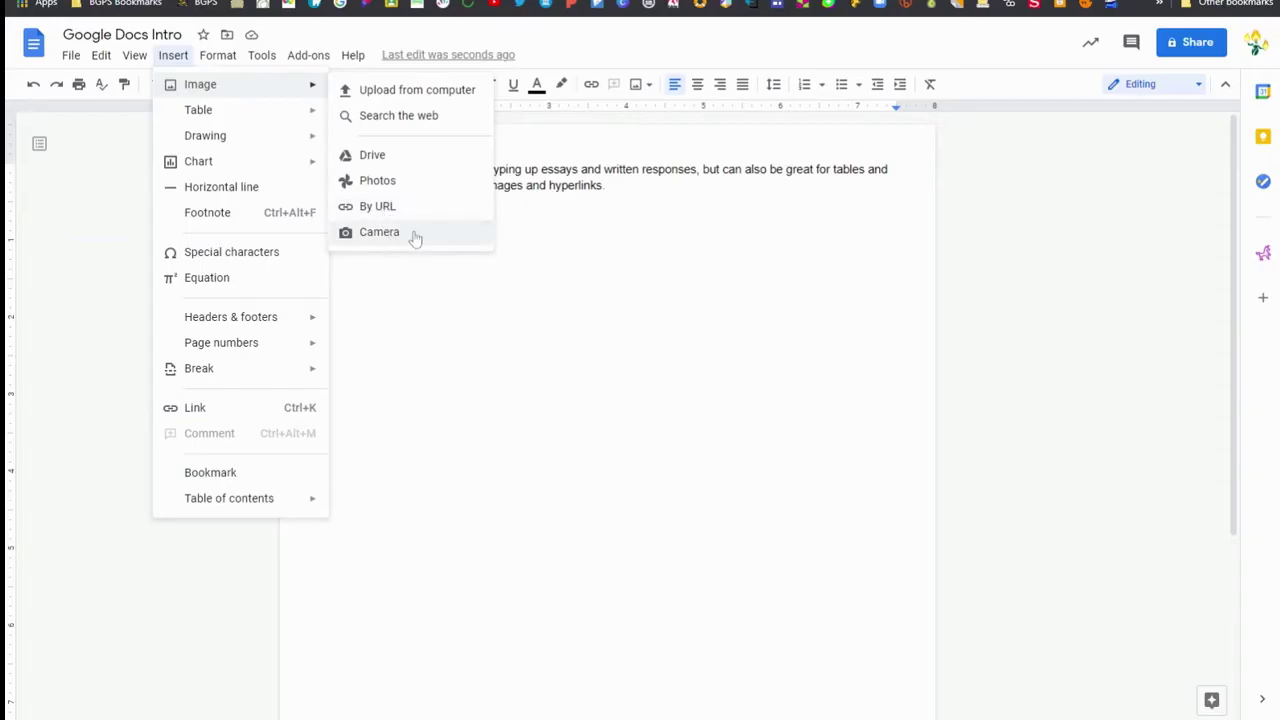
pyautogui.moveTo(229, 123)
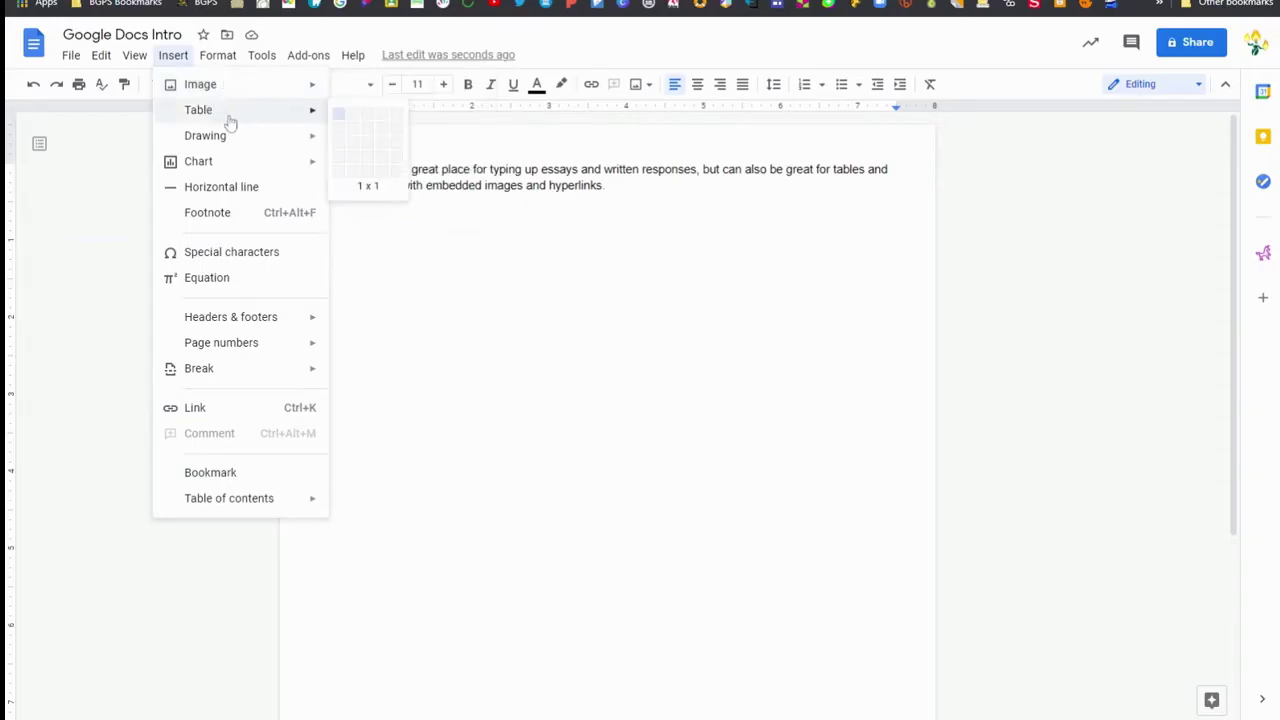
# - Insert a 3 x 3 table below the paragraph, then undo the insertion
pyautogui.click(369, 150)
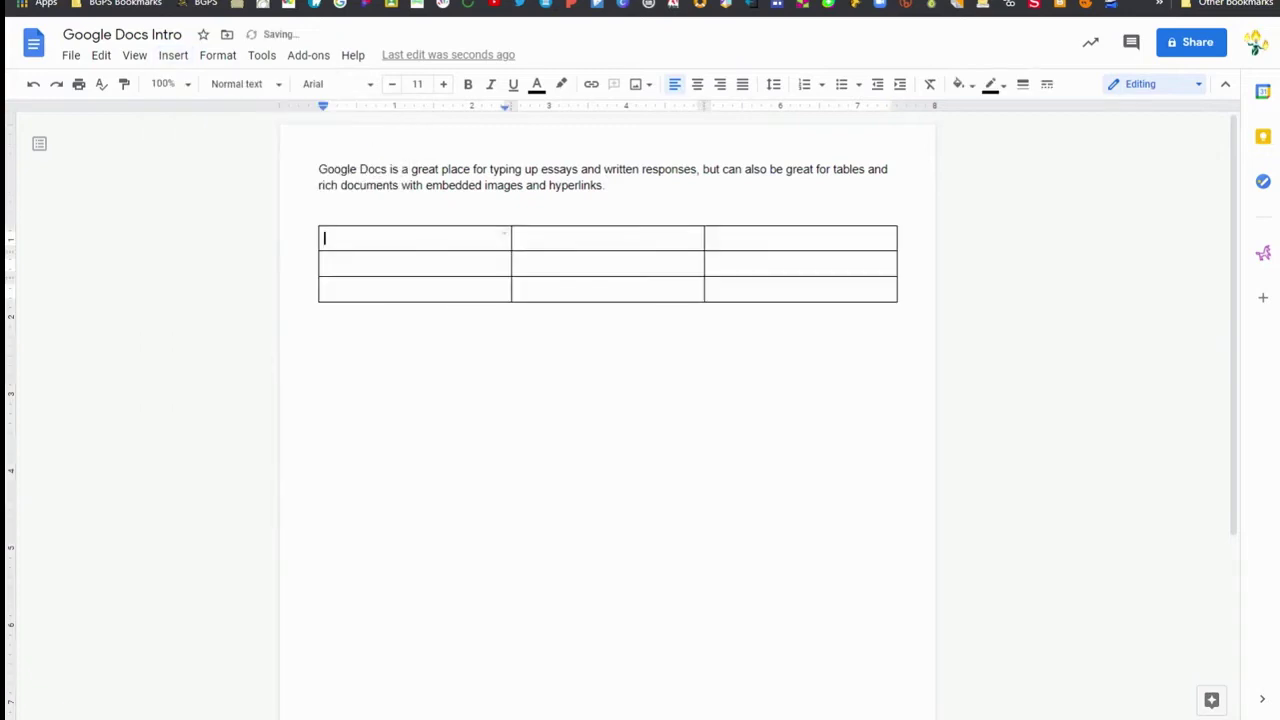
pyautogui.click(174, 56)
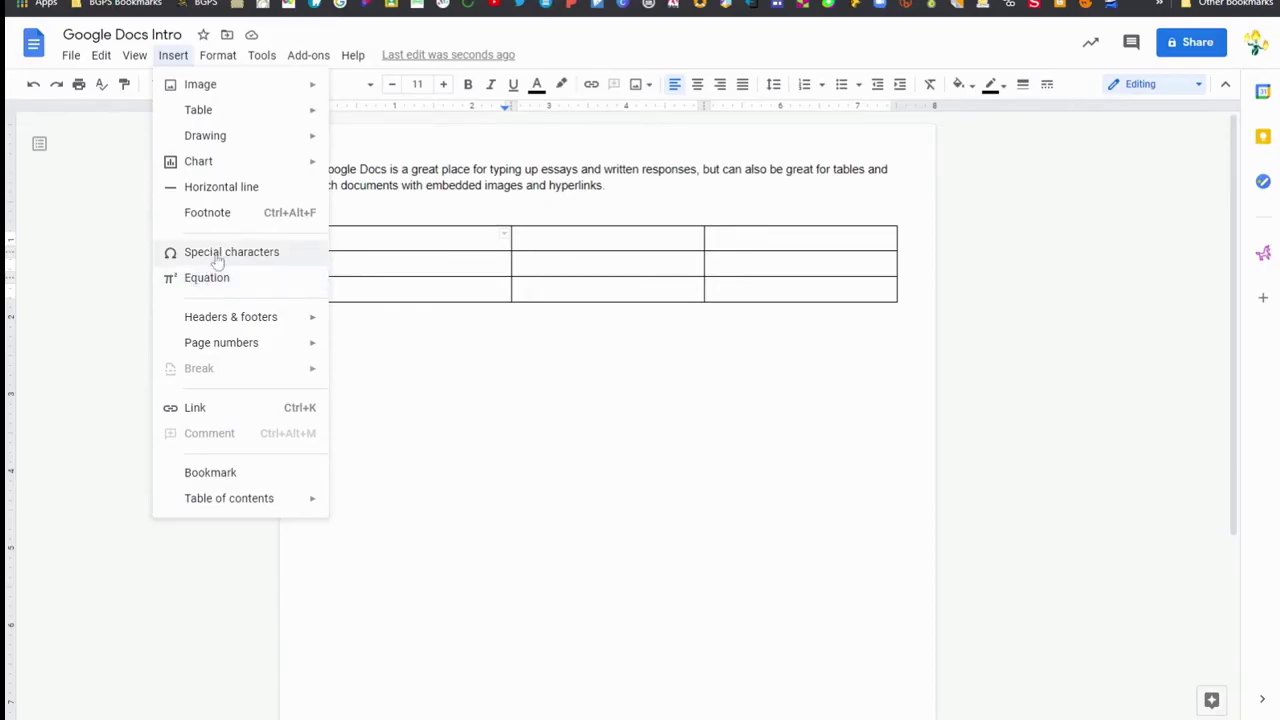
pyautogui.click(173, 57)
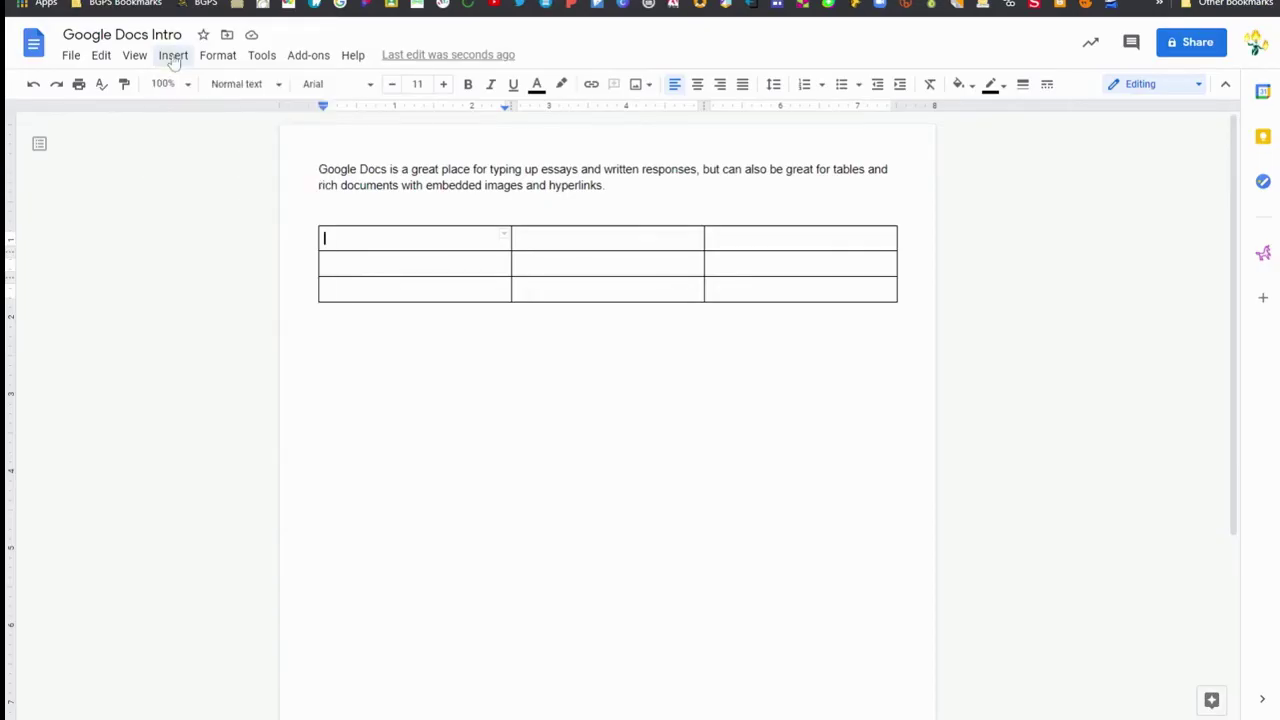
pyautogui.click(33, 84)
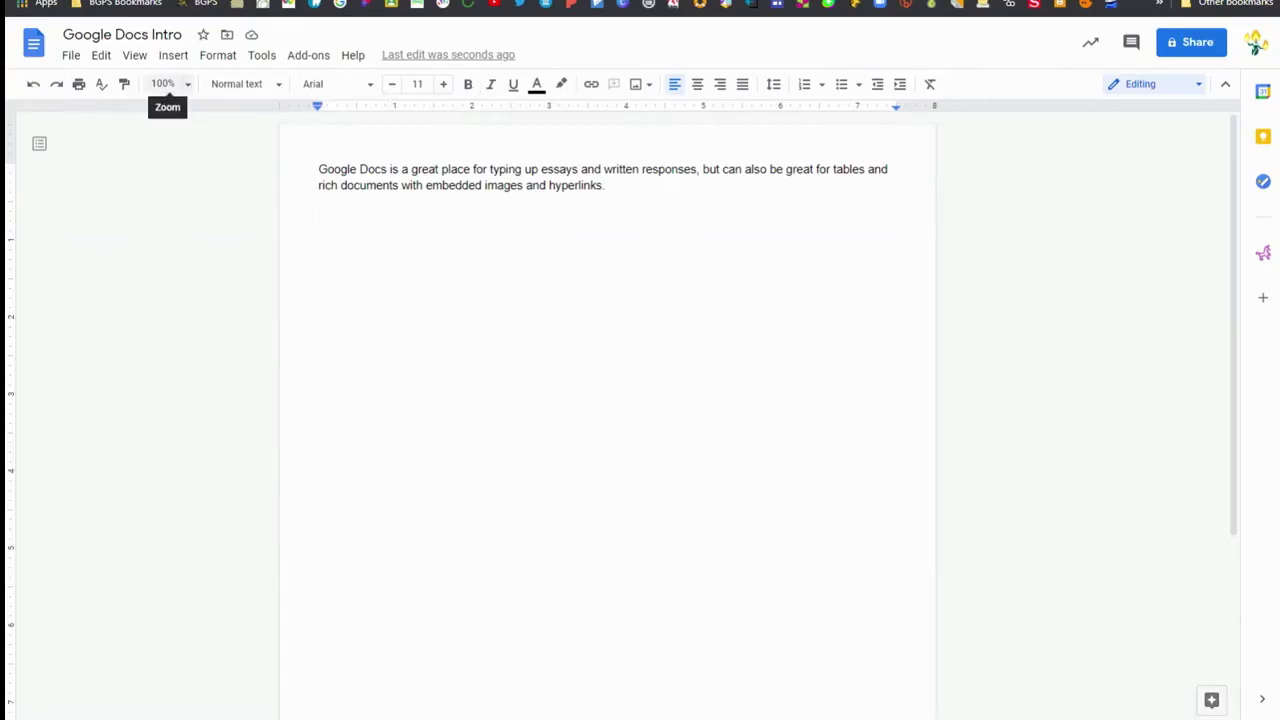
# - Set the whole opening paragraph to Didact Gothic at size 14
pyautogui.moveTo(616, 190); pyautogui.dragTo(246, 174)
pyautogui.click(367, 89)
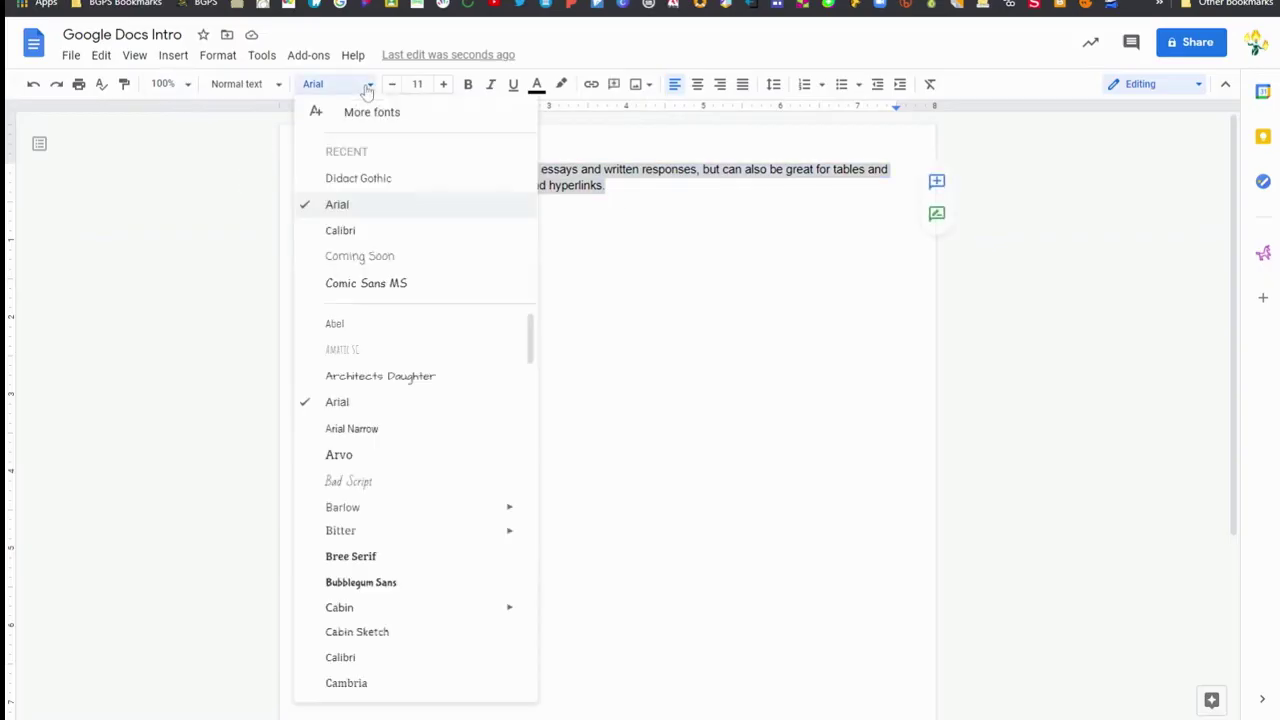
pyautogui.click(382, 179)
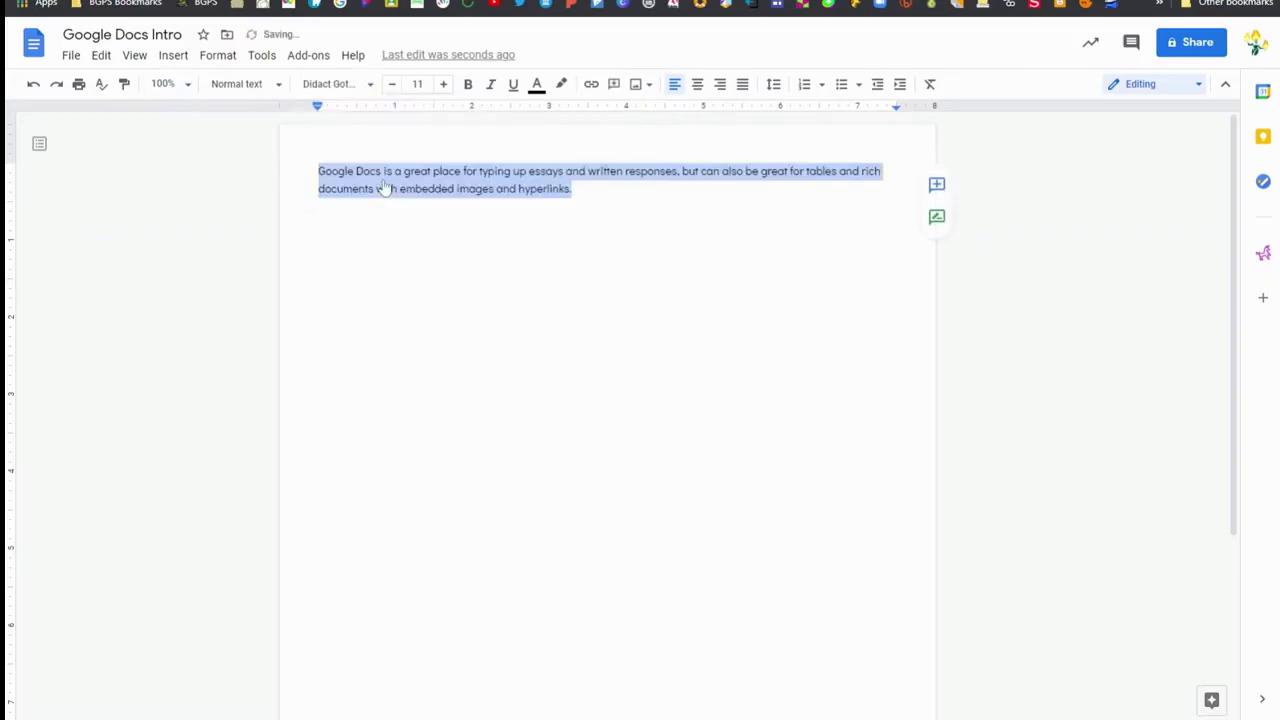
pyautogui.click(443, 86)
pyautogui.click(443, 86)
pyautogui.click(443, 86)
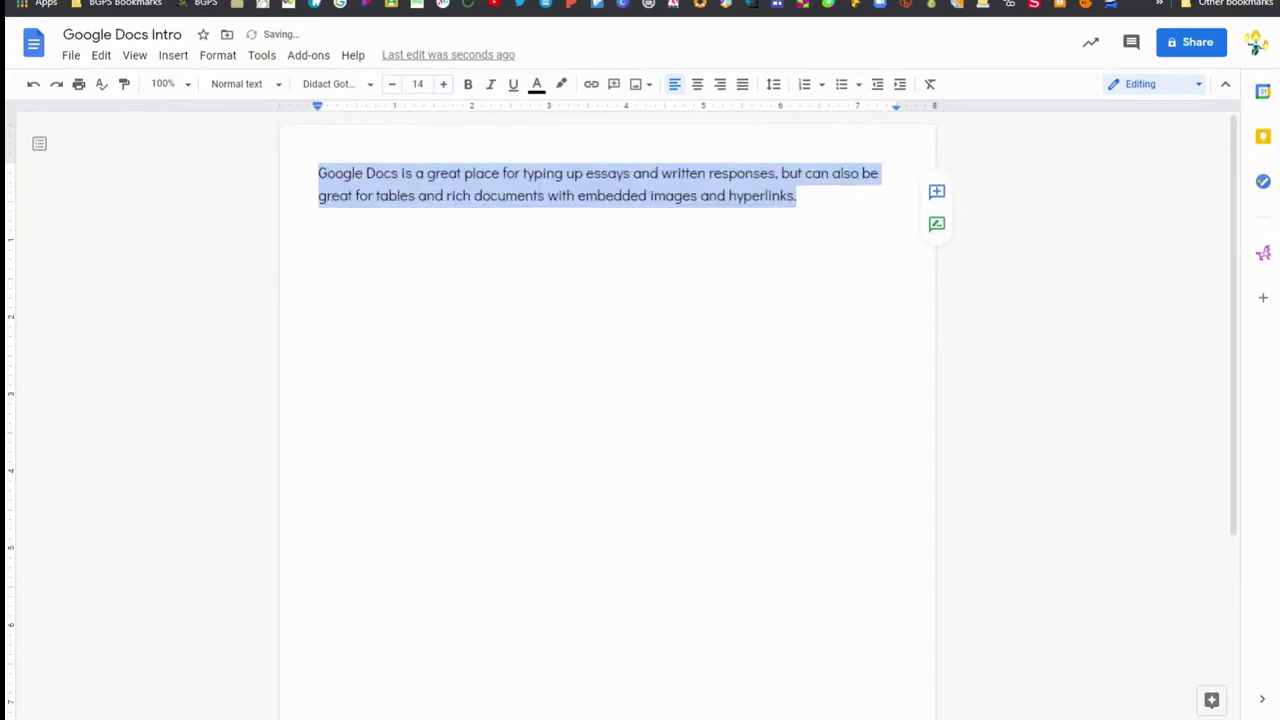
pyautogui.press('Down')
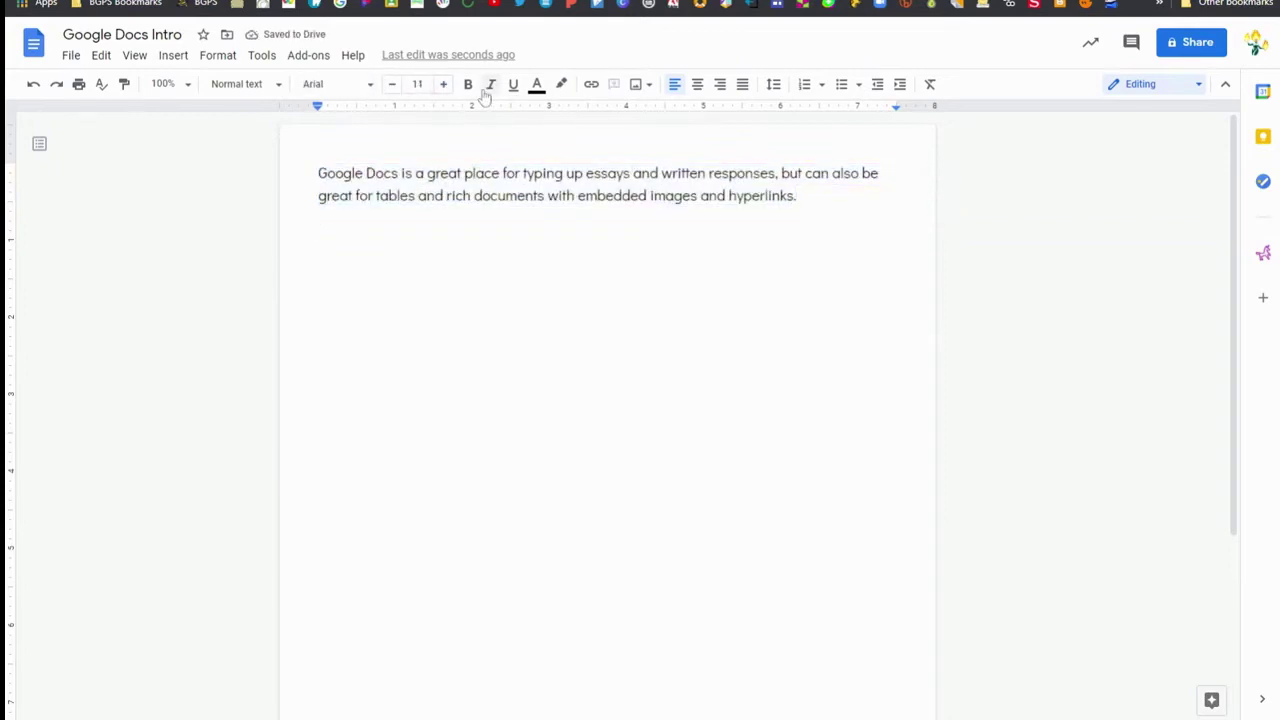
# - Make the words 'Google Docs' bold and blue
pyautogui.moveTo(398, 174); pyautogui.dragTo(318, 174)
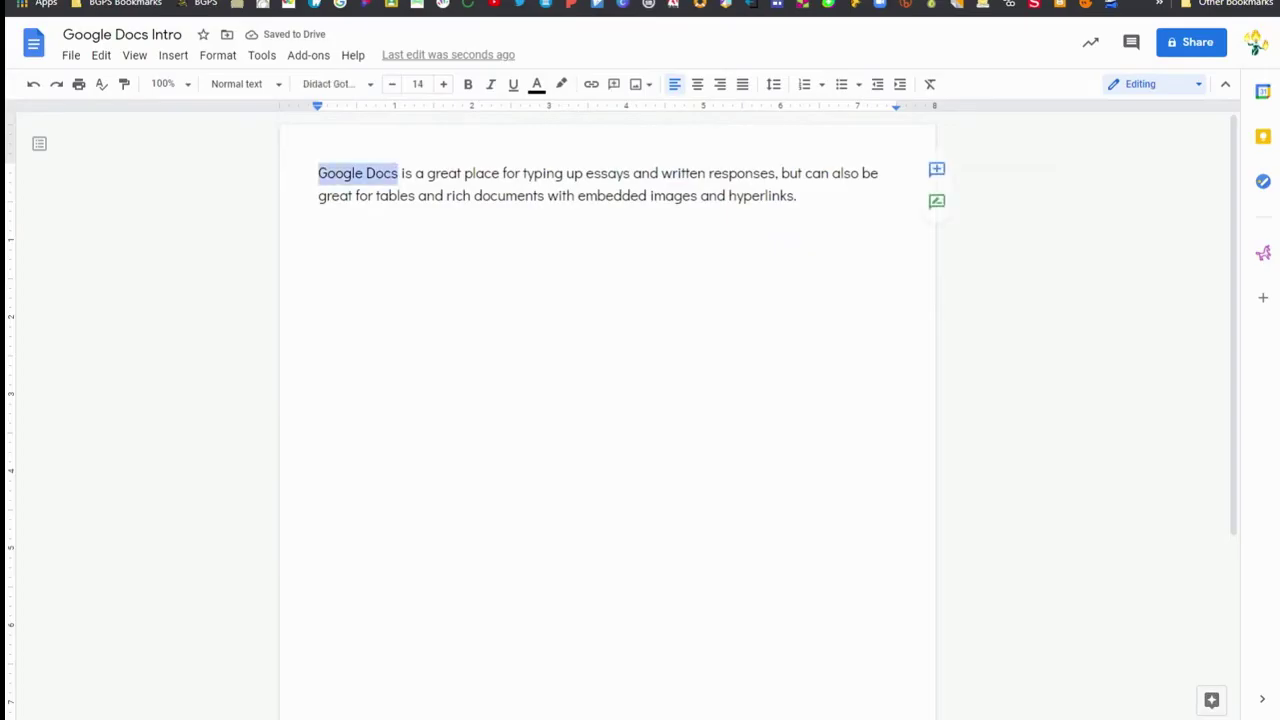
pyautogui.click(469, 86)
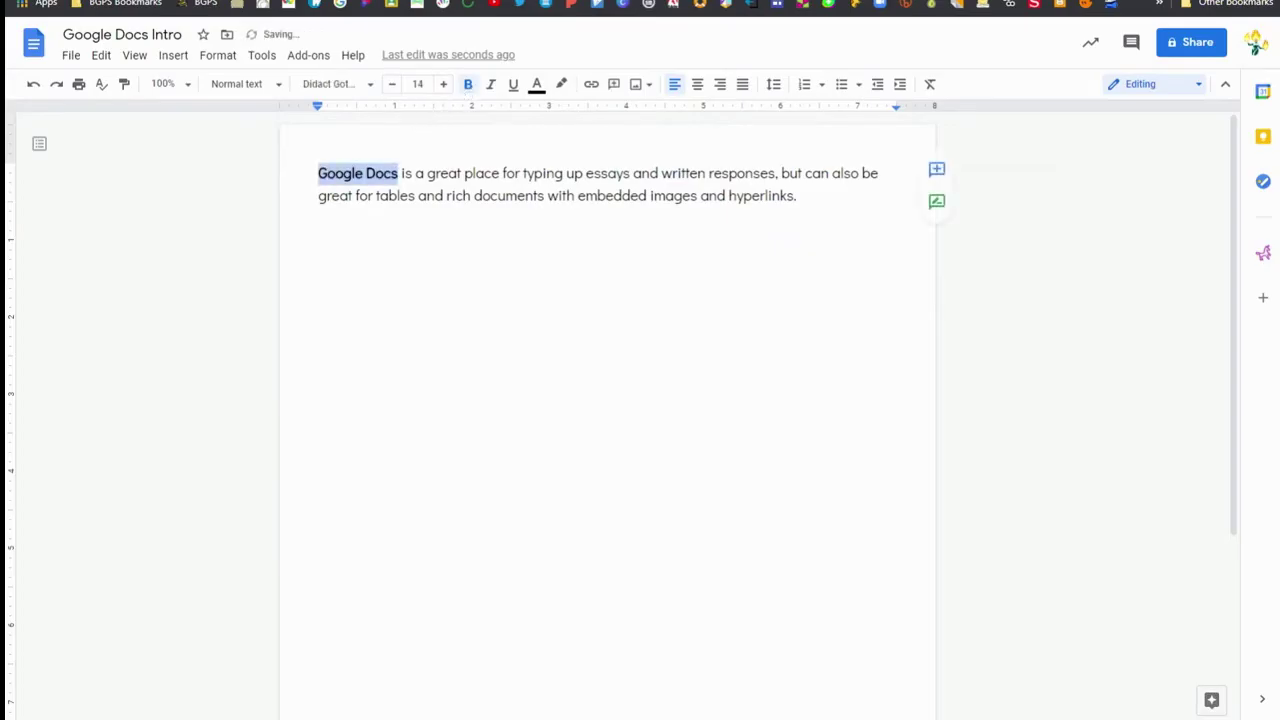
pyautogui.click(537, 84)
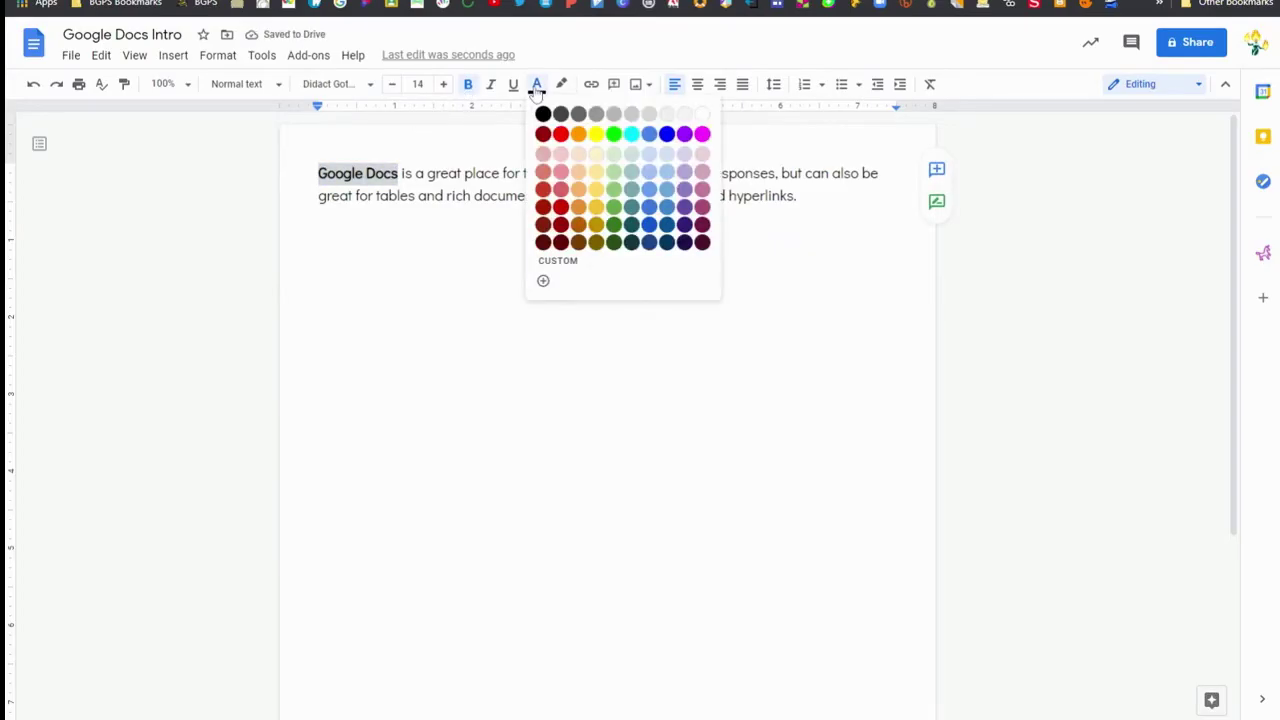
pyautogui.click(650, 225)
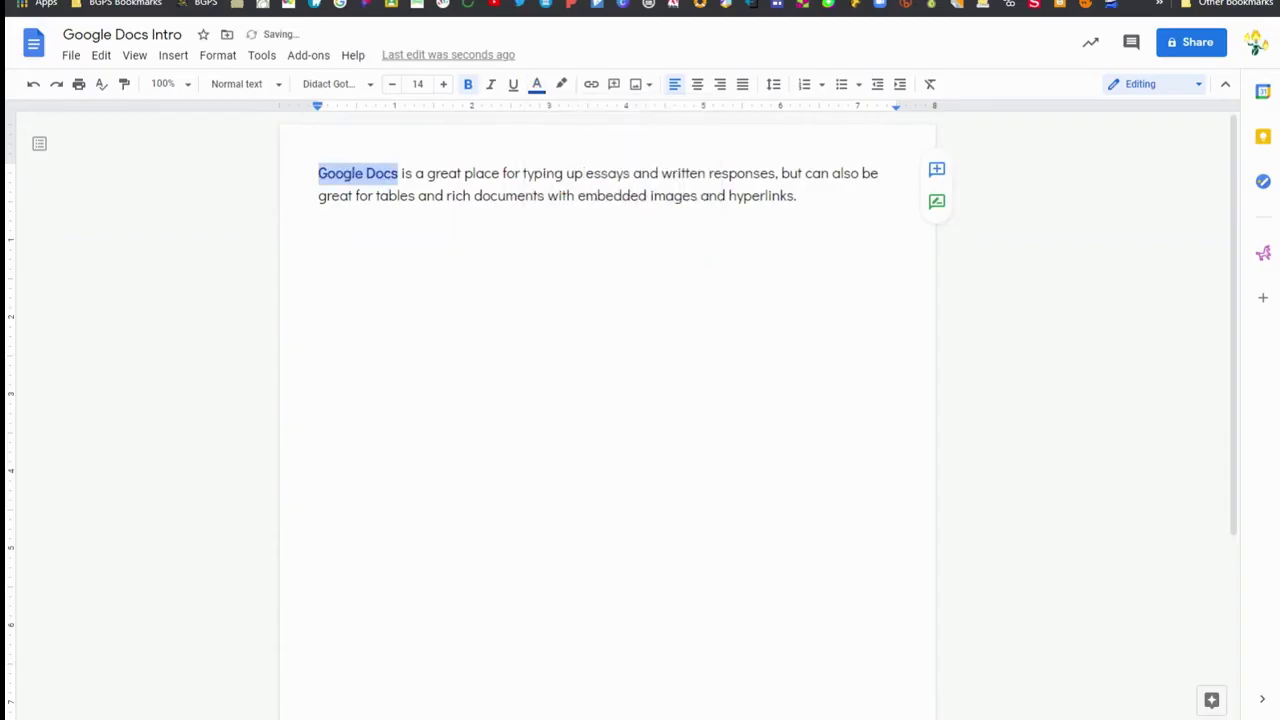
# - Link the word 'hyperlinks' to the pasted YouTube video URL
pyautogui.click(800, 196)
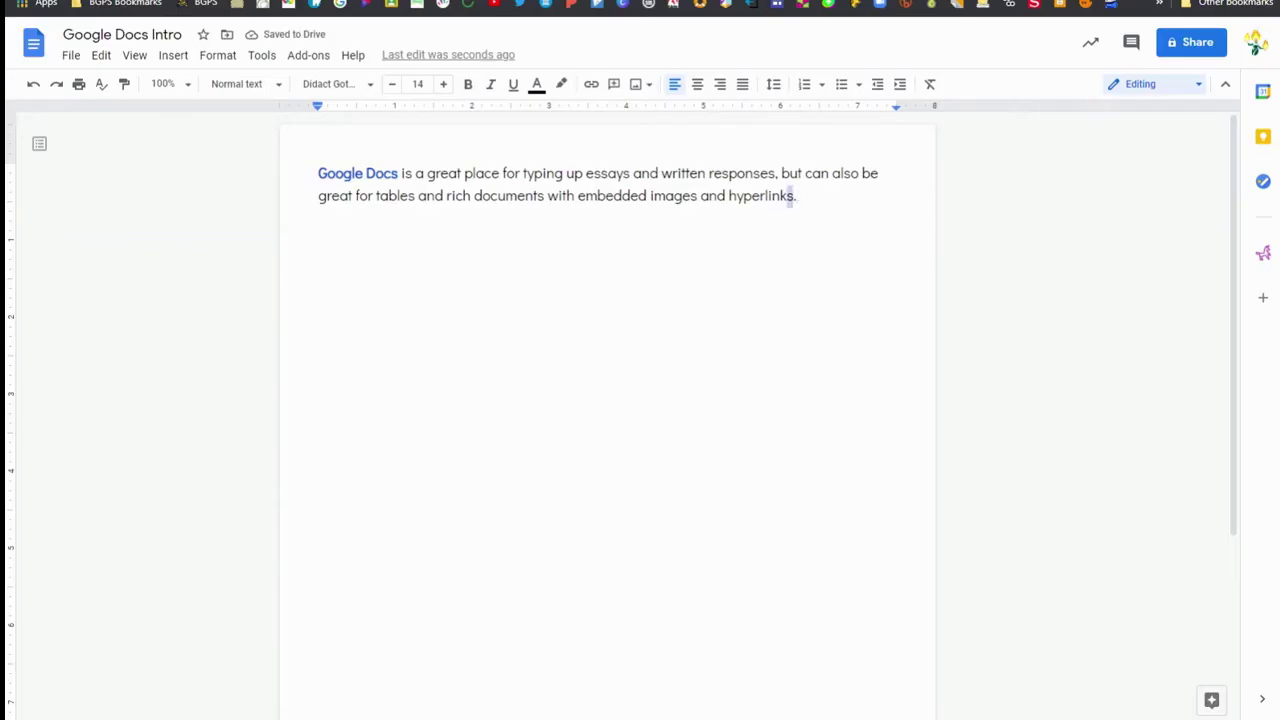
pyautogui.hotkey('shift', 'Left')
pyautogui.hotkey('shift', 'Left')
pyautogui.hotkey('shift', 'Left')
pyautogui.hotkey('shift', 'Left')
pyautogui.hotkey('shift', 'Left')
pyautogui.hotkey('shift', 'Left')
pyautogui.hotkey('shift', 'Left')
pyautogui.hotkey('shift', 'Left')
pyautogui.hotkey('shift', 'Left')
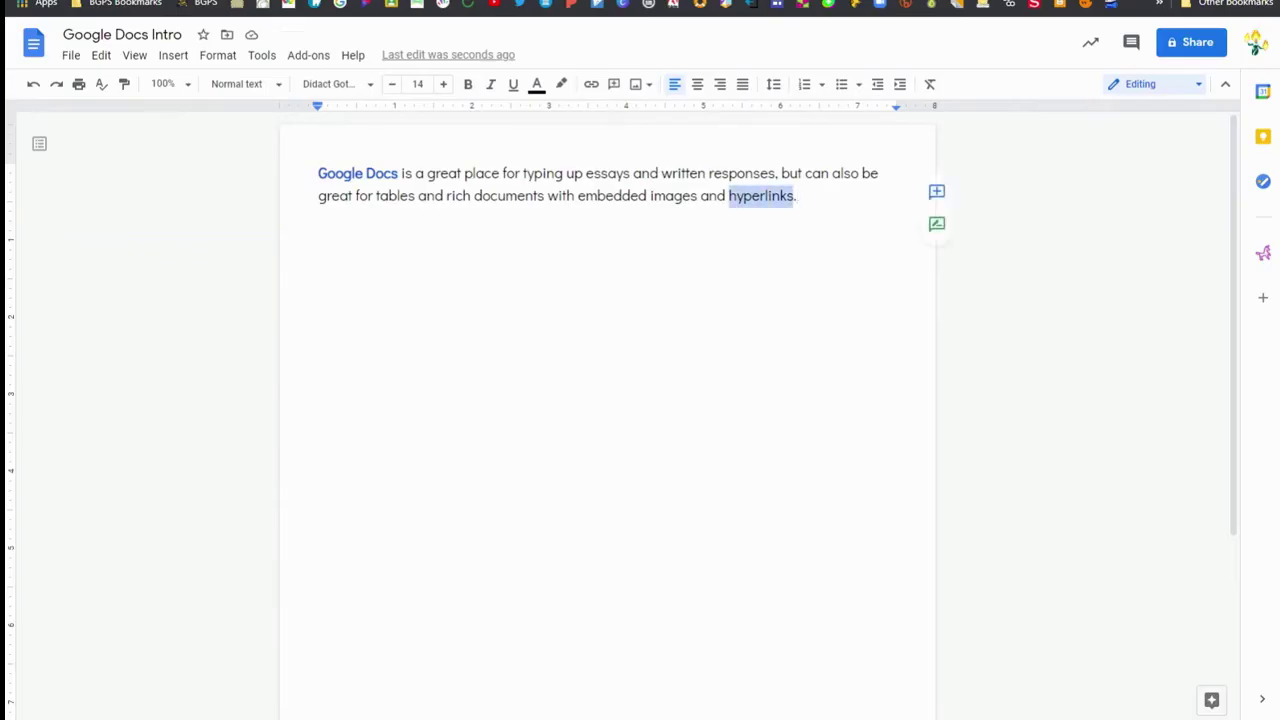
pyautogui.click(590, 86)
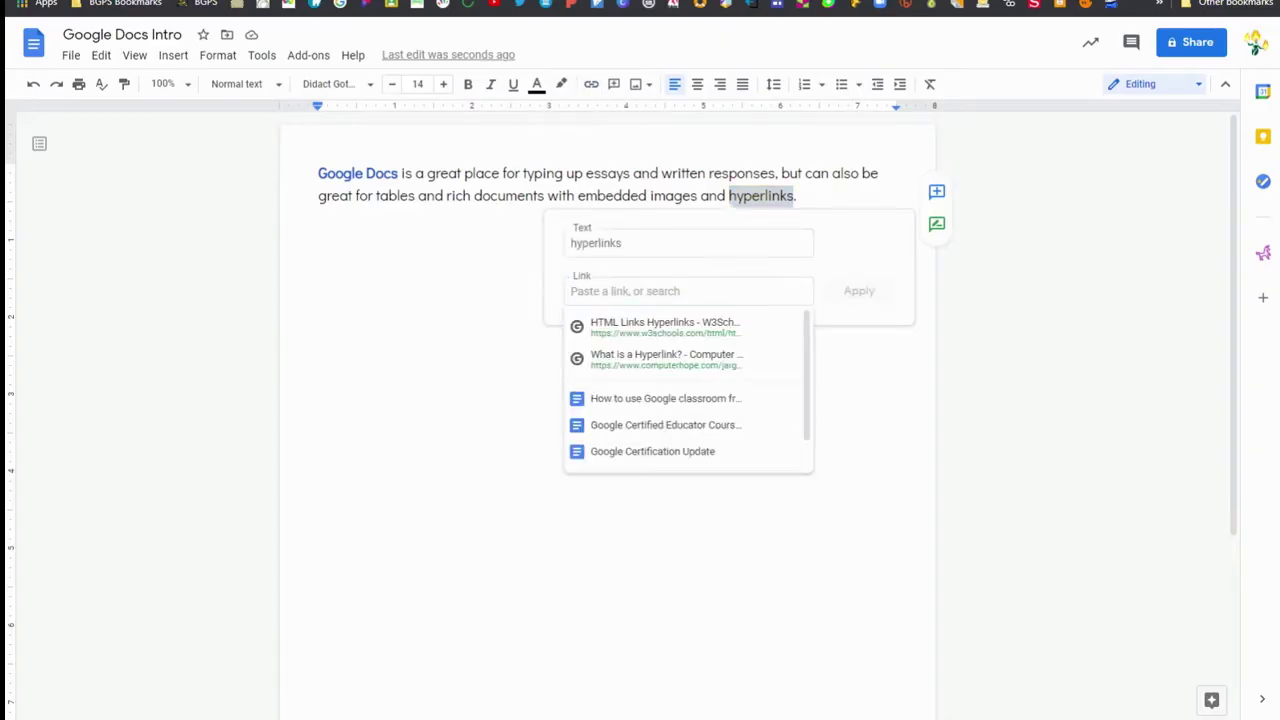
pyautogui.click(688, 291)
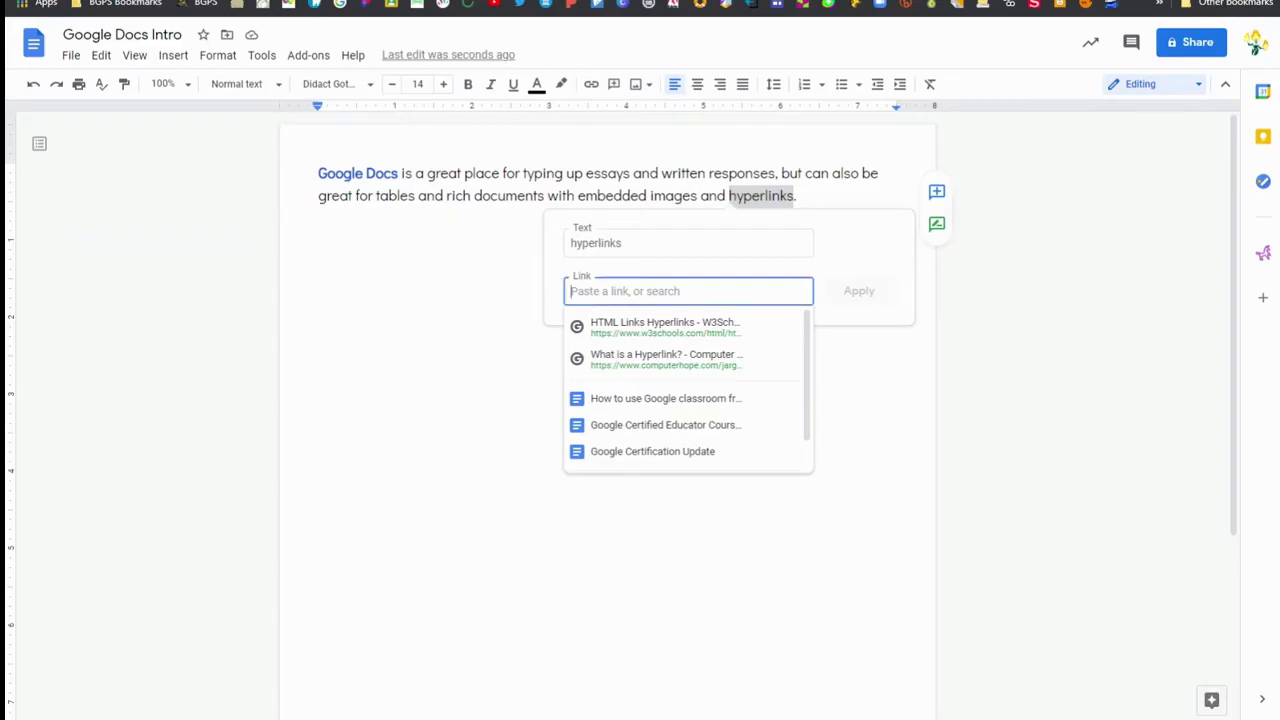
pyautogui.write('https://www.youtube.com/watch?v=KtxvmmPKGQg')
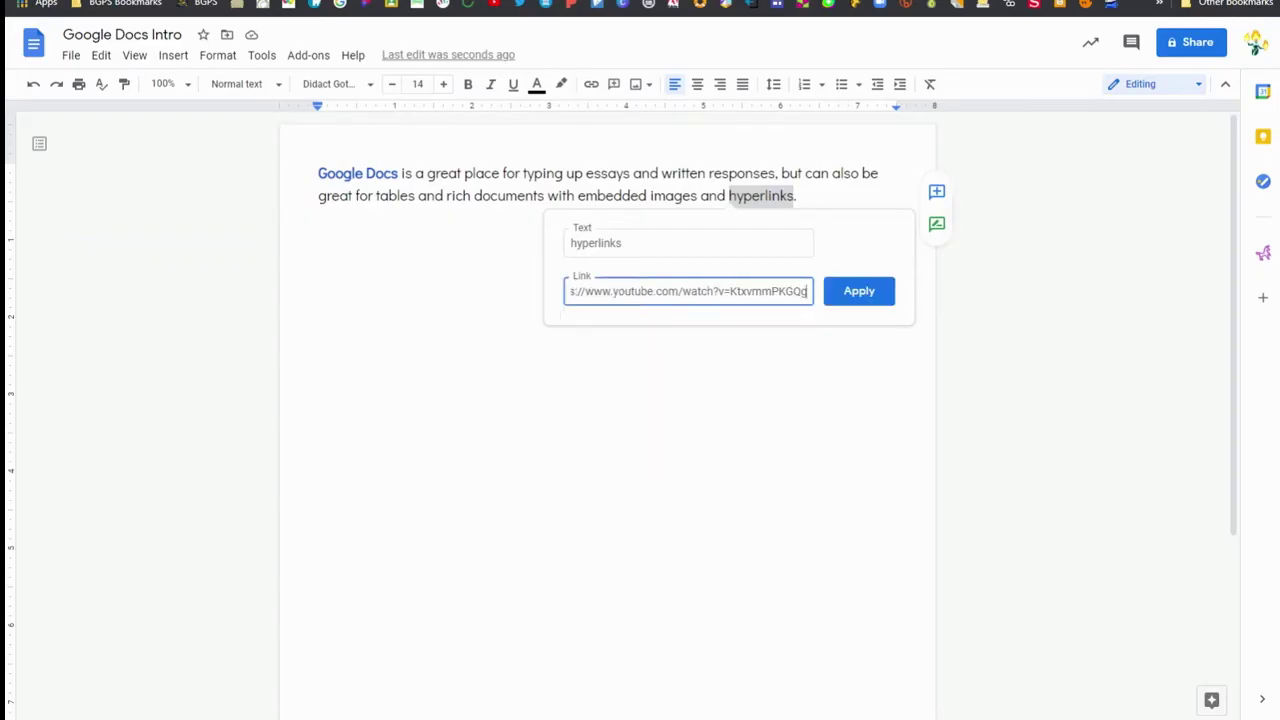
pyautogui.click(866, 294)
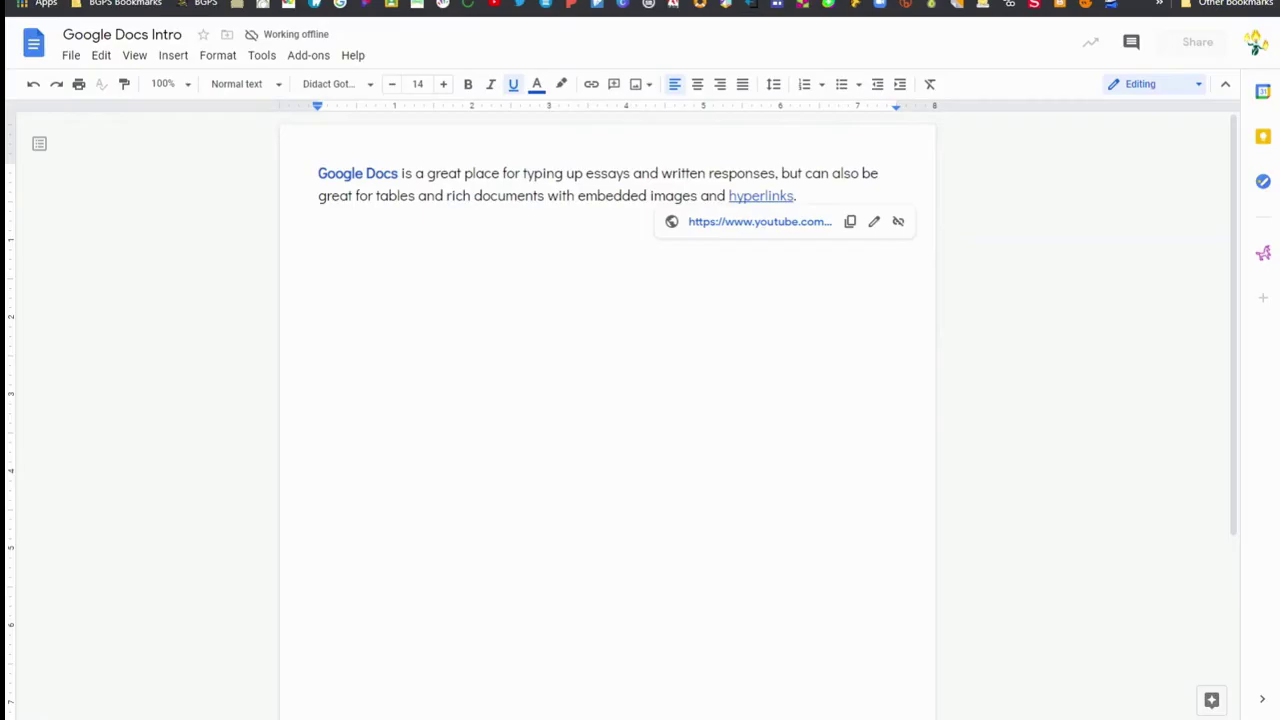
# - Dismiss the link bubble under 'hyperlinks' by clicking at the end of the first line
pyautogui.click(870, 173)
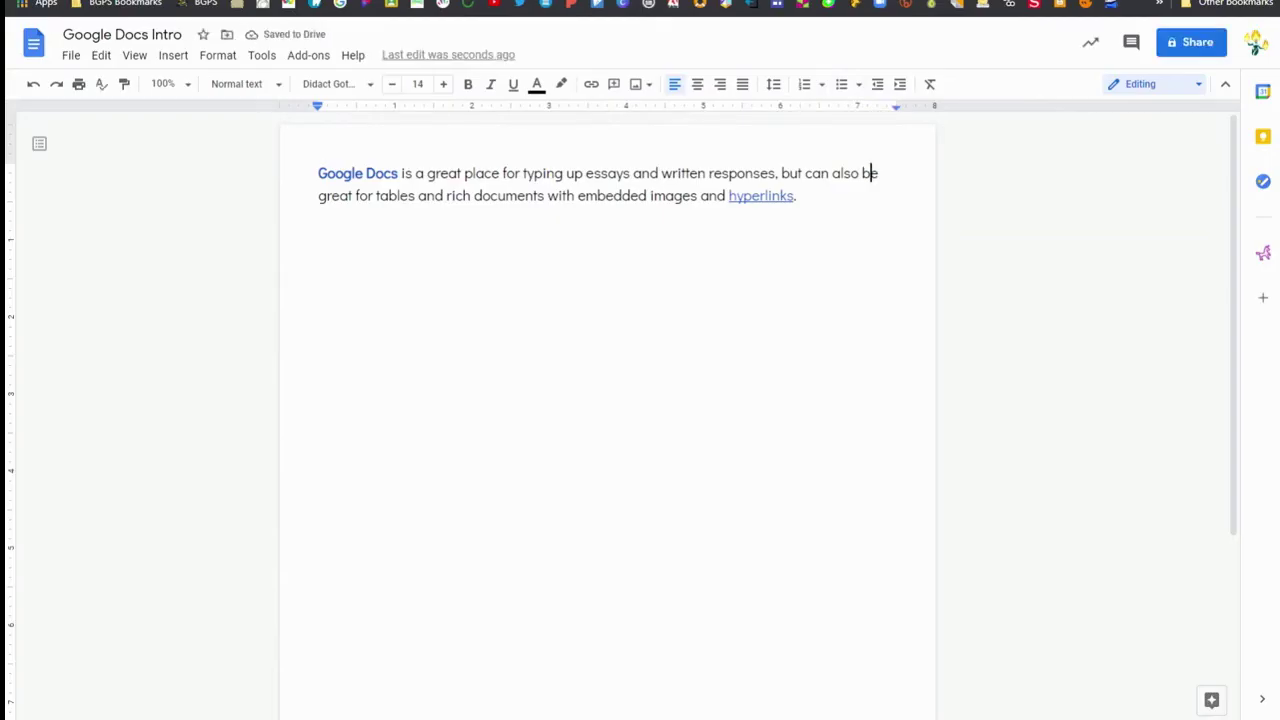
# - Comment "Don't forget to add images." on 'rich documents', then resolve it
pyautogui.hotkey('shift', 'Left')
pyautogui.hotkey('shift', 'Left')
pyautogui.hotkey('shift', 'Left')
pyautogui.hotkey('shift', 'Left')
pyautogui.hotkey('shift', 'Left')
pyautogui.hotkey('shift', 'Left')
pyautogui.hotkey('shift', 'Left')
pyautogui.hotkey('shift', 'Left')
pyautogui.hotkey('shift', 'Left')
pyautogui.hotkey('shift', 'Left')
pyautogui.hotkey('shift', 'Left')
pyautogui.hotkey('shift', 'Left')
pyautogui.hotkey('shift', 'Left')
pyautogui.hotkey('shift', 'Left')
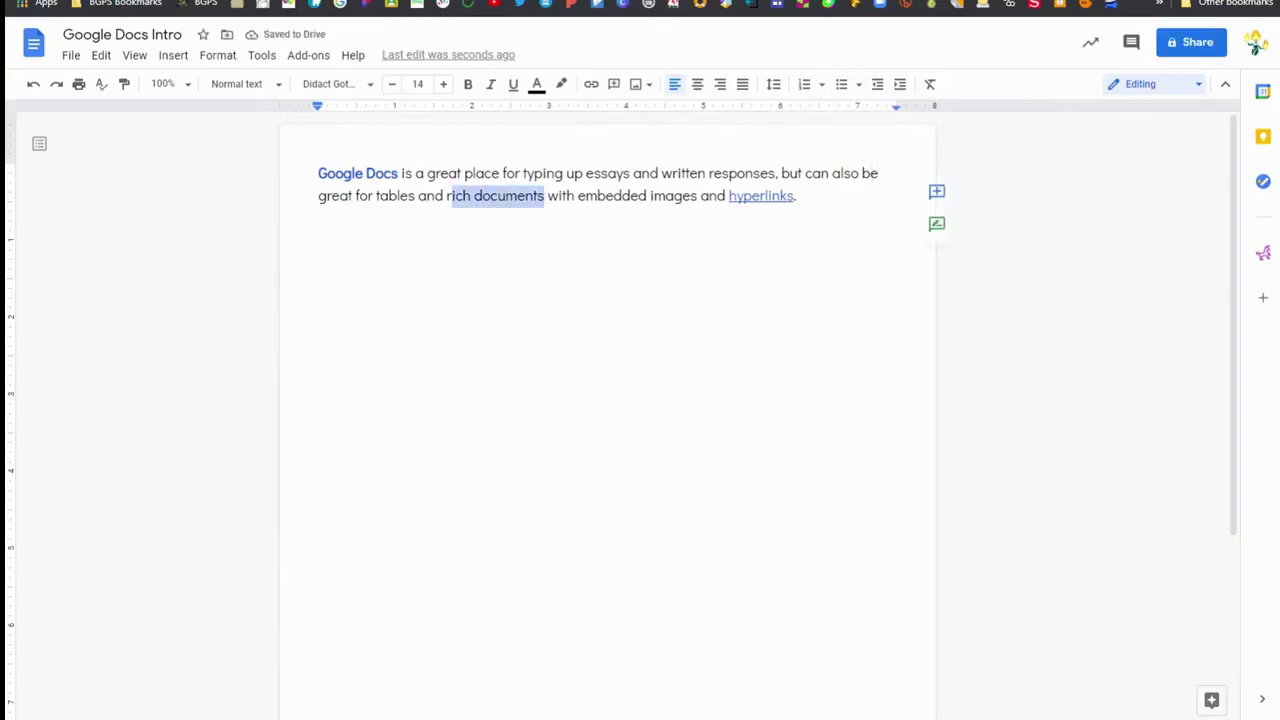
pyautogui.click(614, 86)
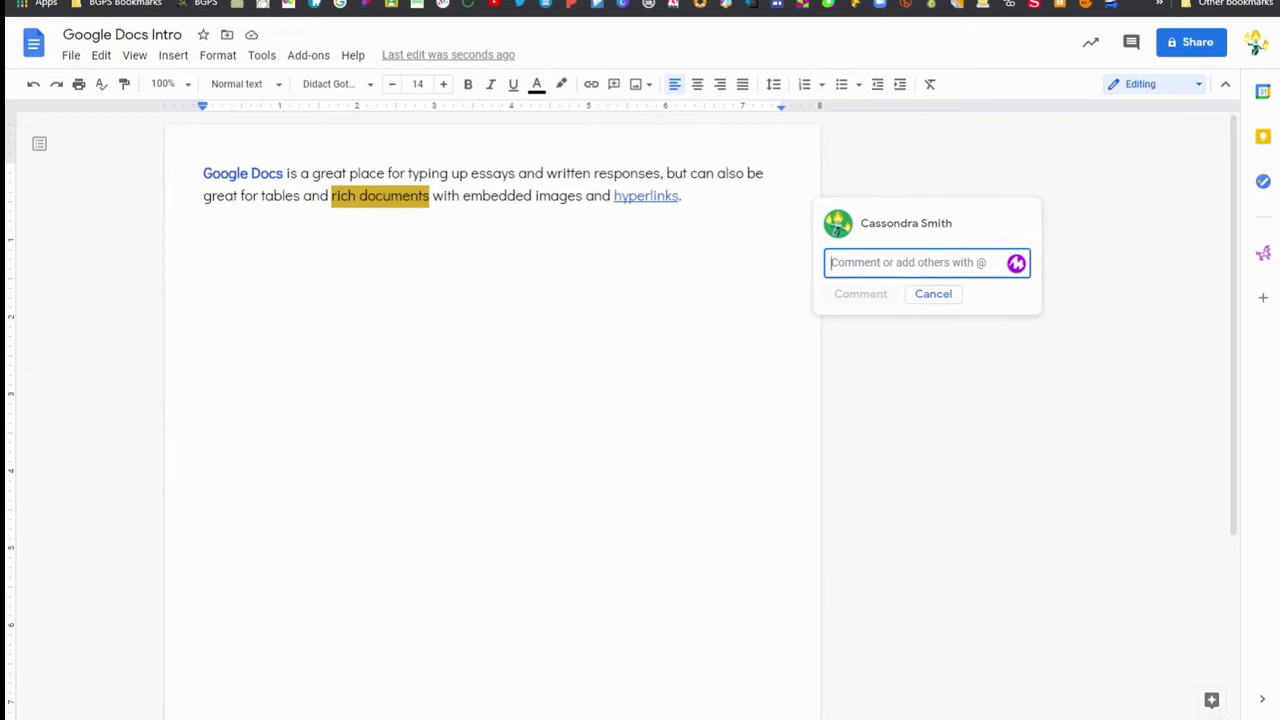
pyautogui.write("Don't forget to add images.")
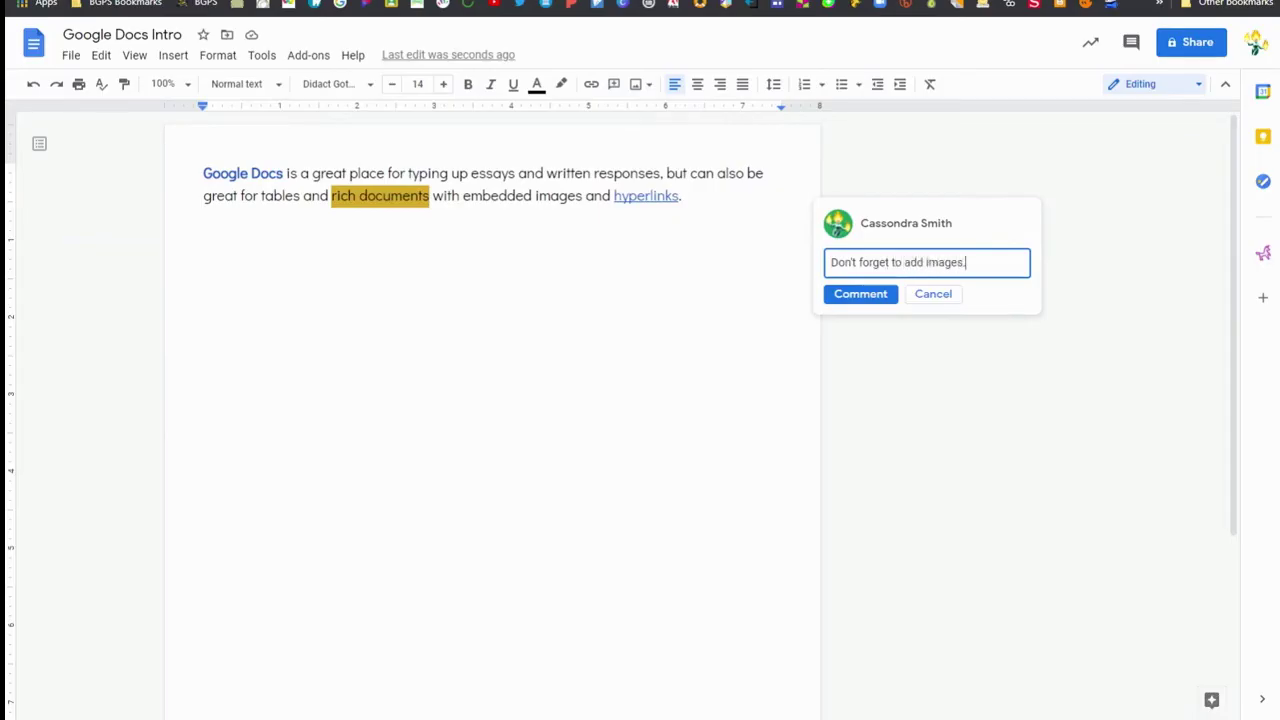
pyautogui.click(862, 294)
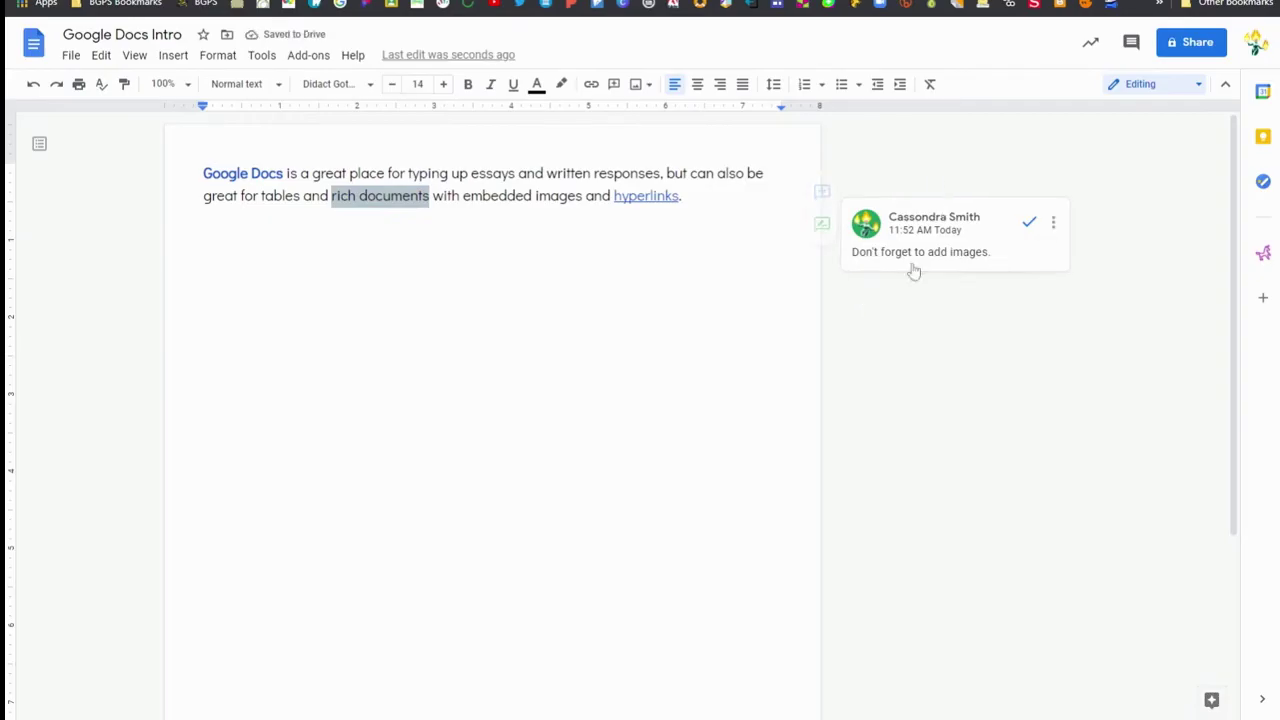
pyautogui.click(1029, 226)
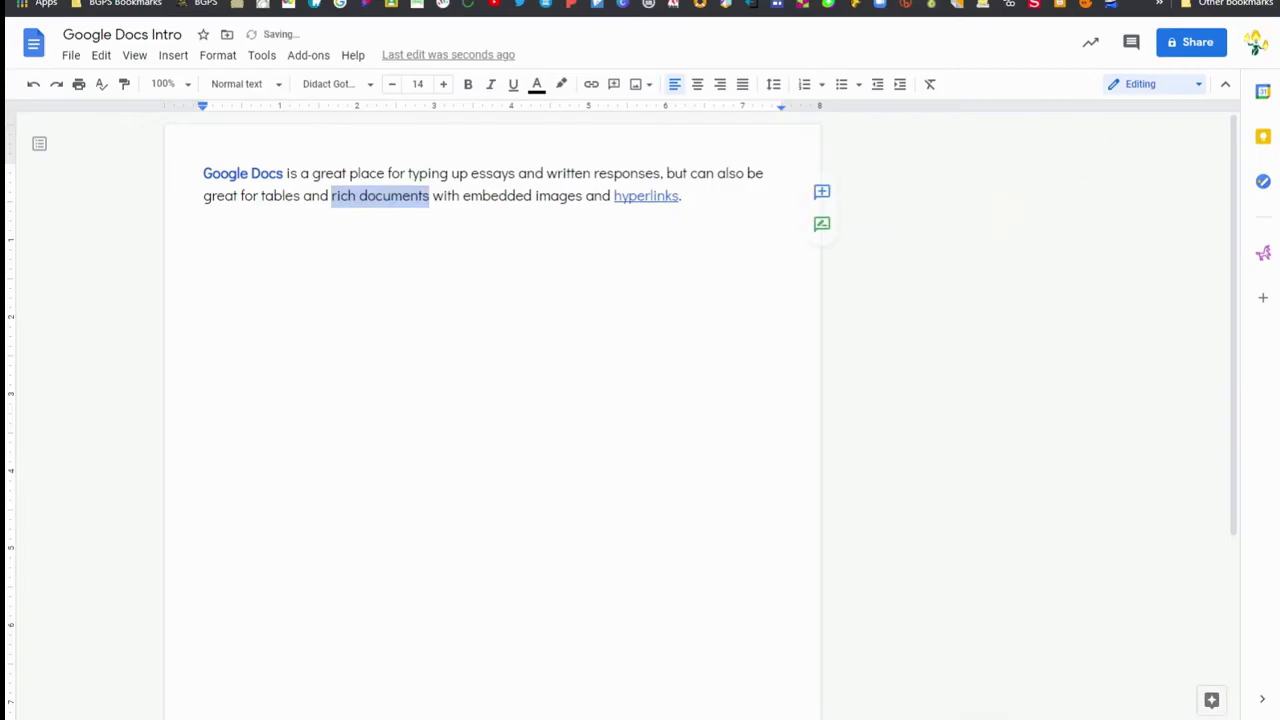
pyautogui.click(531, 195)
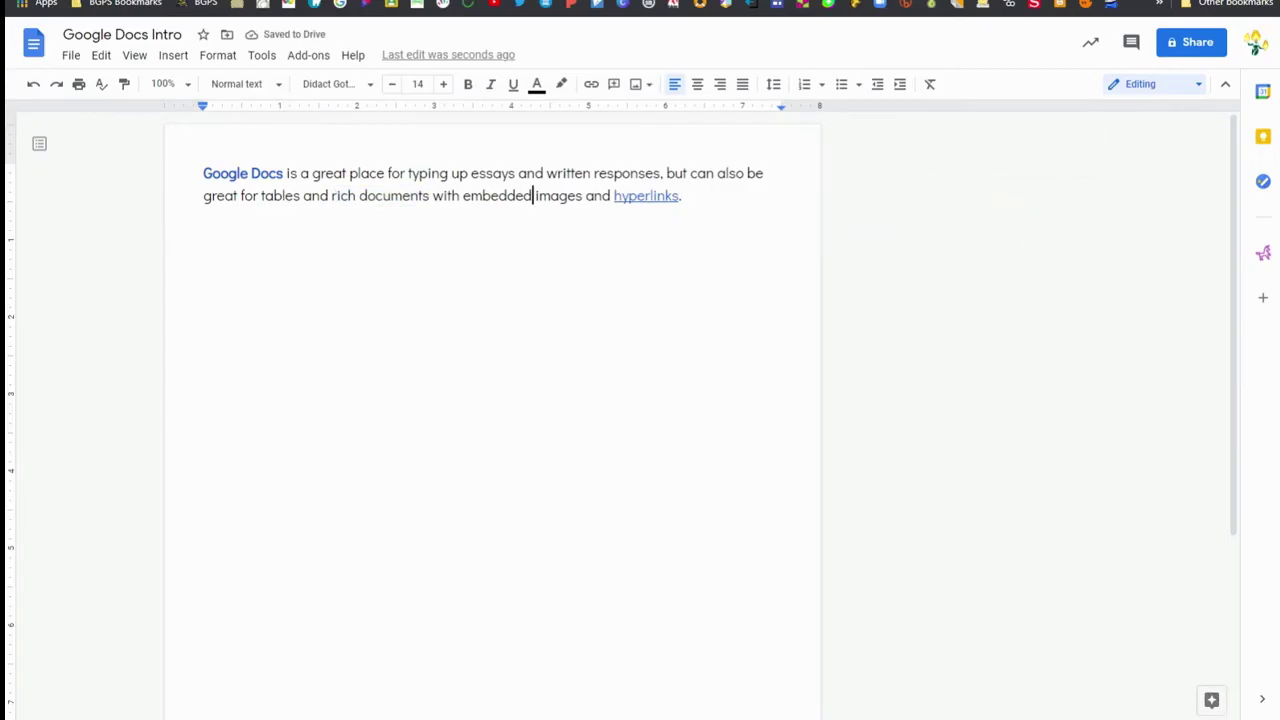
# - Cite 'Google Docs: Free Online Documents for Personal Use' from Explore as a footnote after 'embedded'
pyautogui.click(1192, 702)
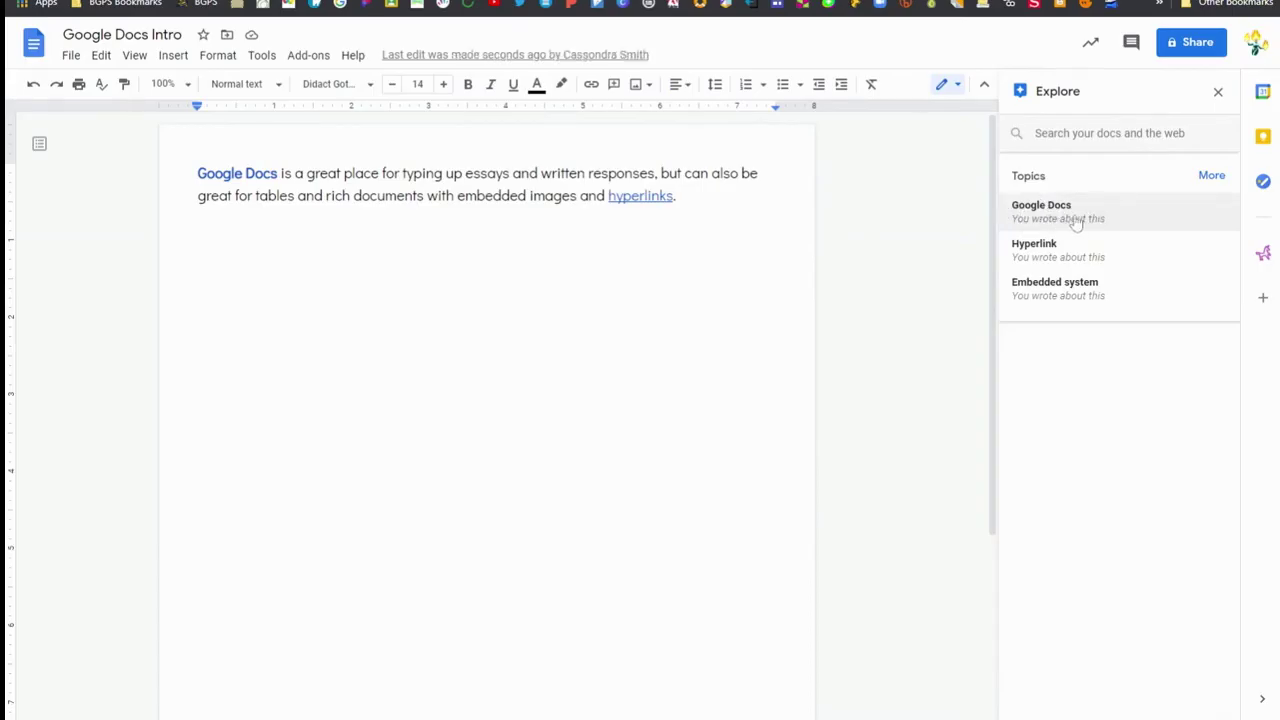
pyautogui.click(1076, 222)
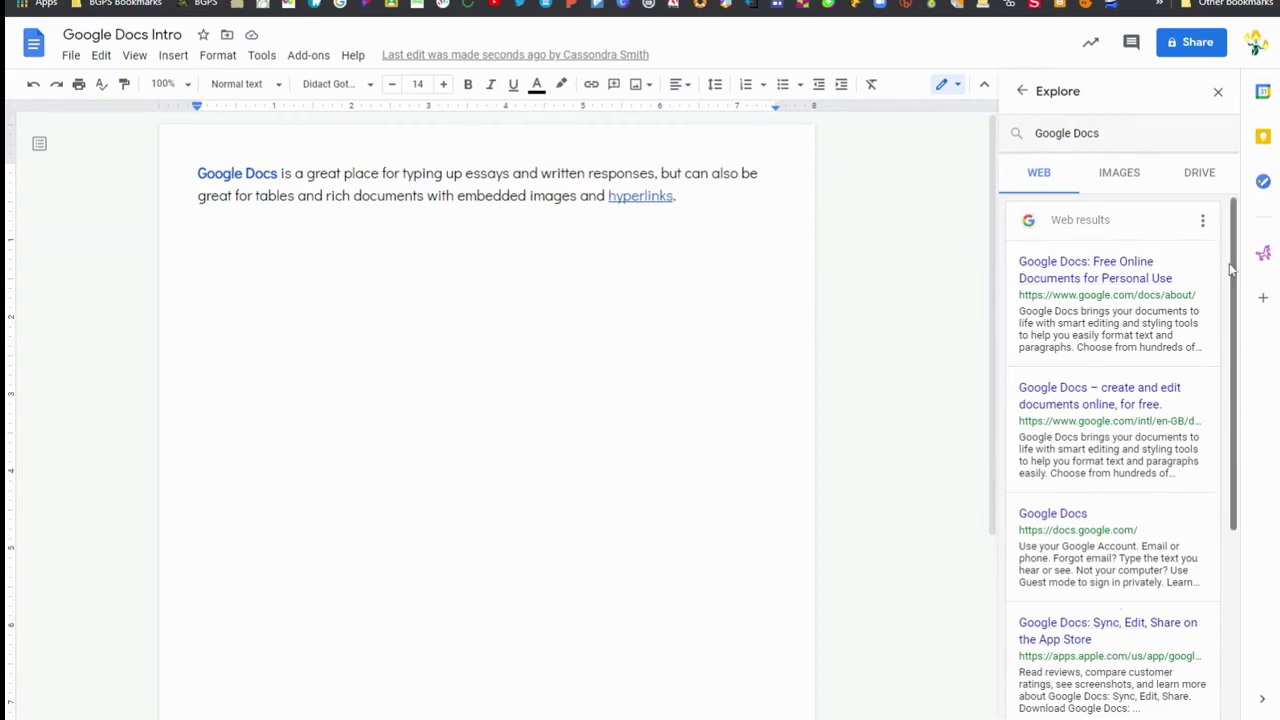
pyautogui.moveTo(1207, 258)
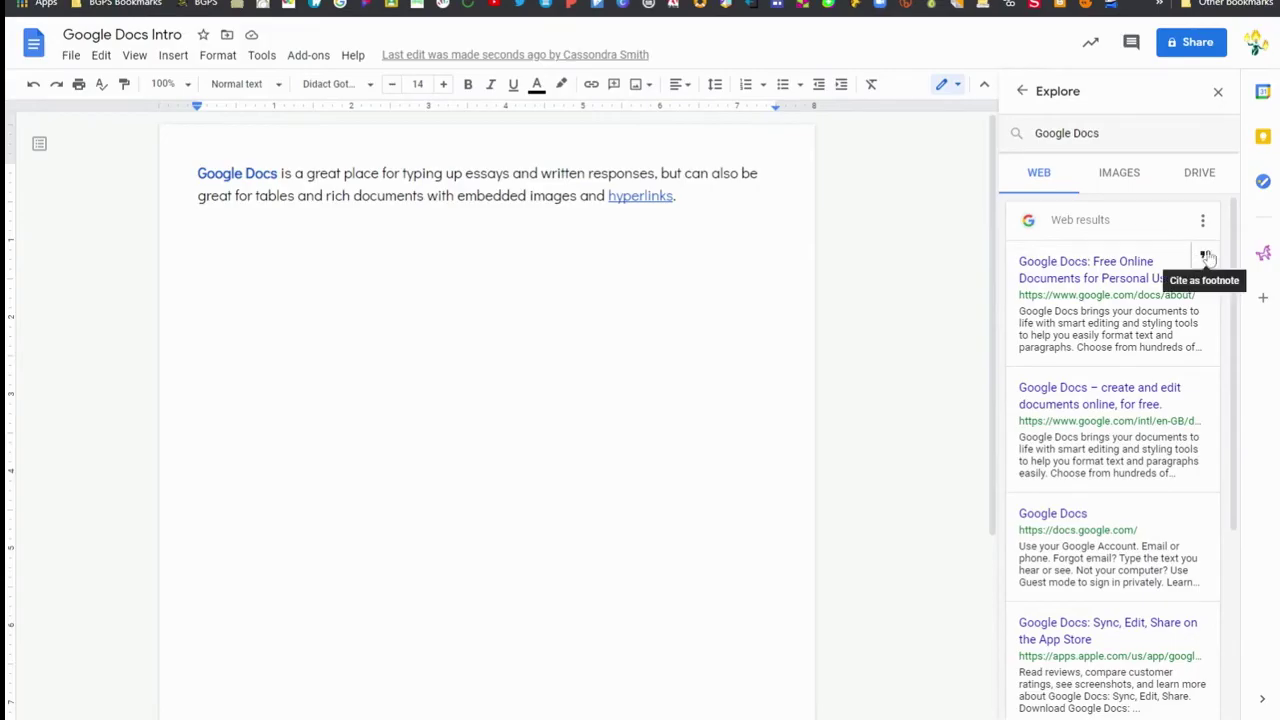
pyautogui.click(1207, 258)
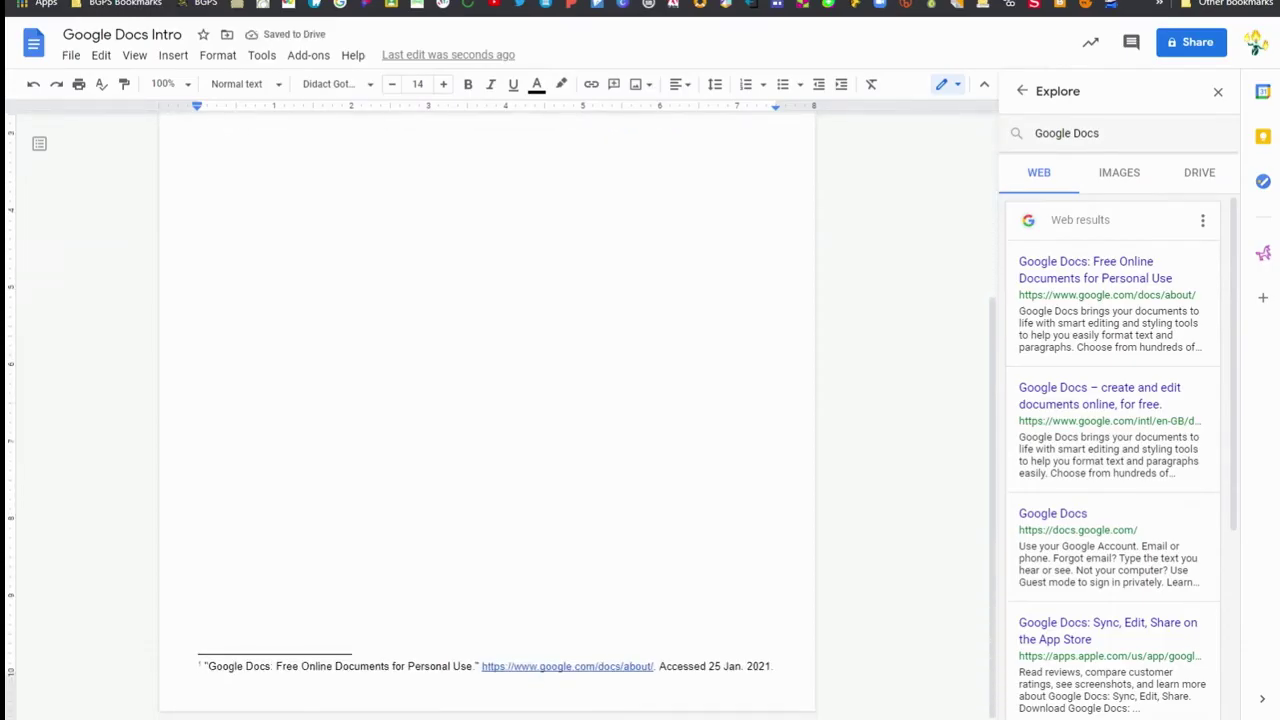
pyautogui.scroll(3, 487, 400)
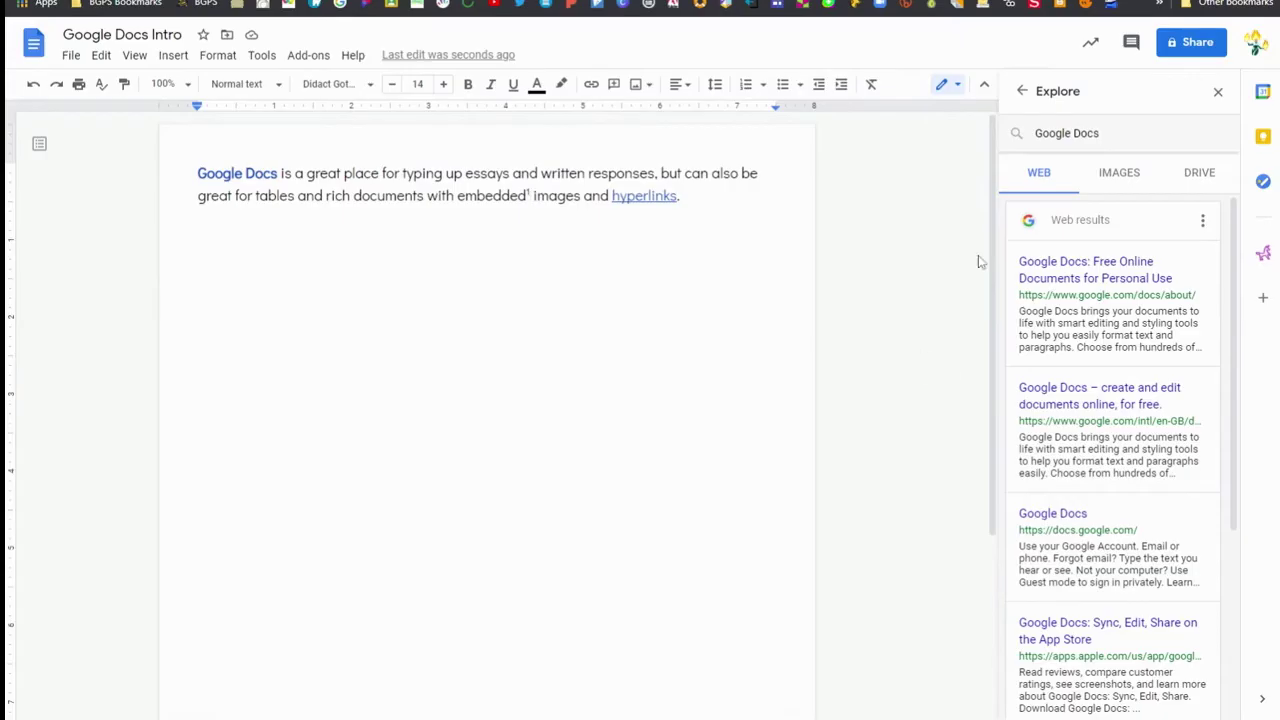
# - Insert the Google Docs logo from Explore image results below the paragraph, then close Explore
pyautogui.click(1110, 180)
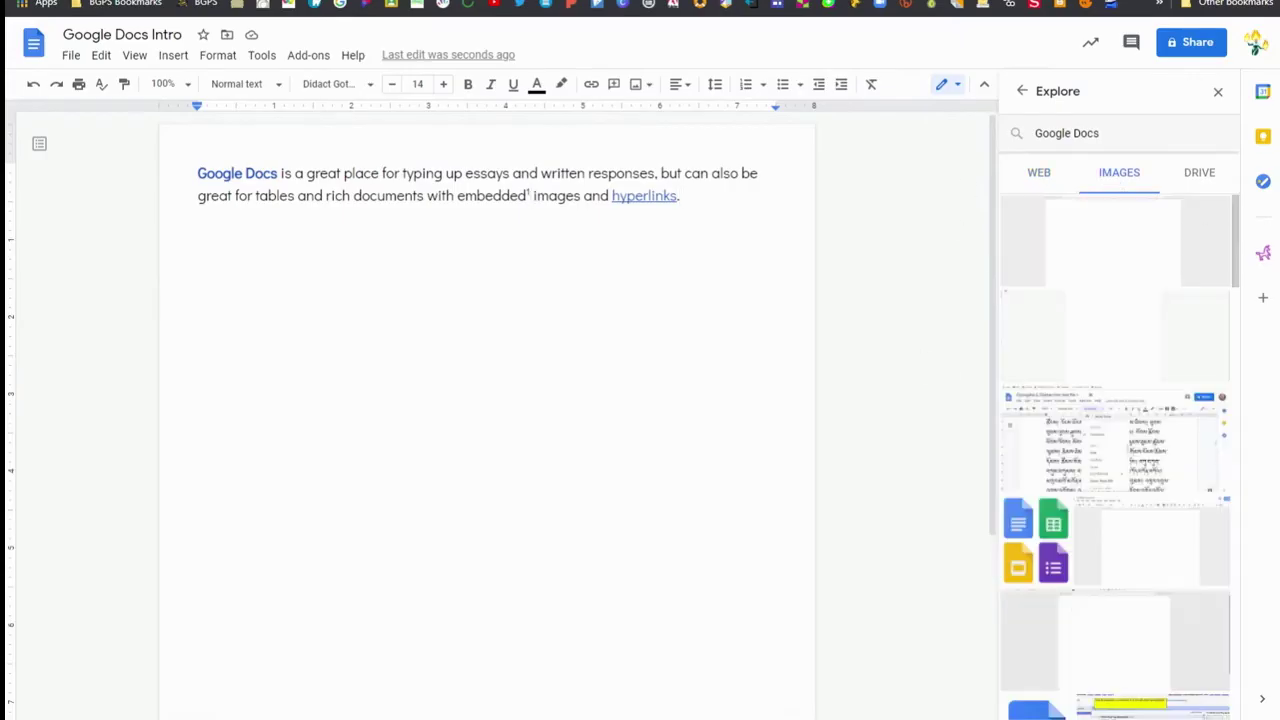
pyautogui.press('Return')
pyautogui.scroll(-5, 1094, 346)
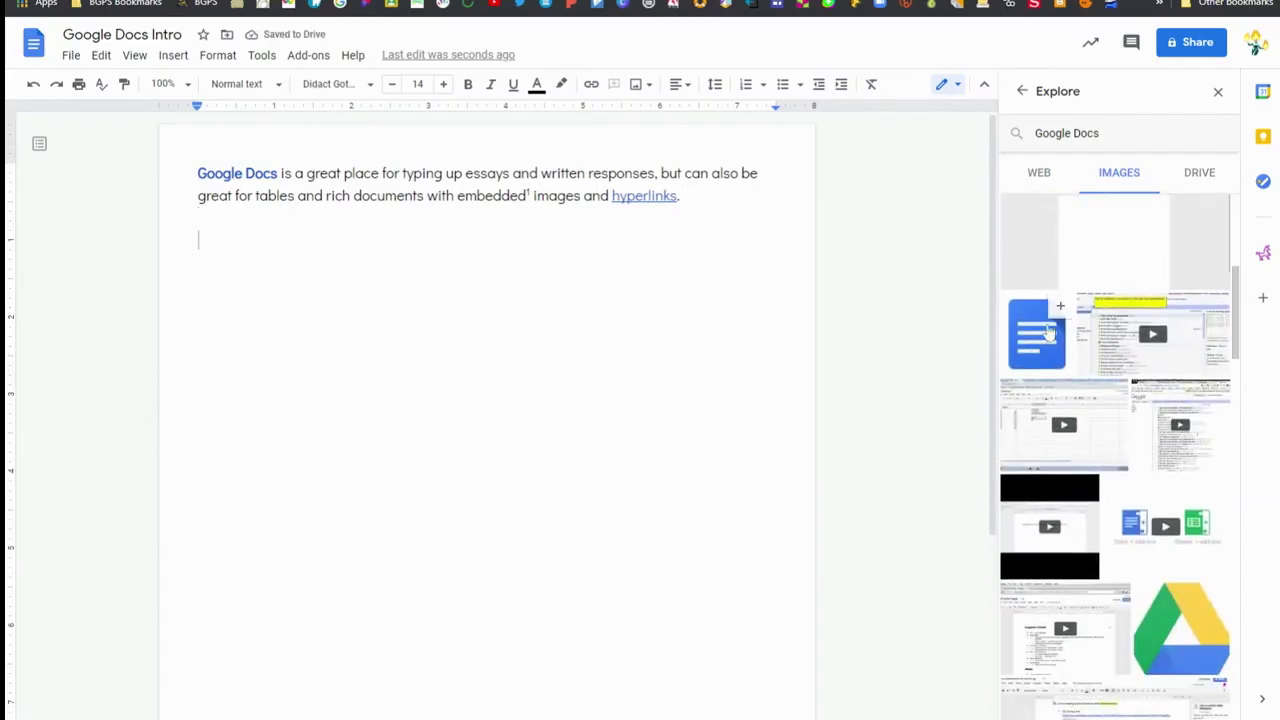
pyautogui.click(1060, 307)
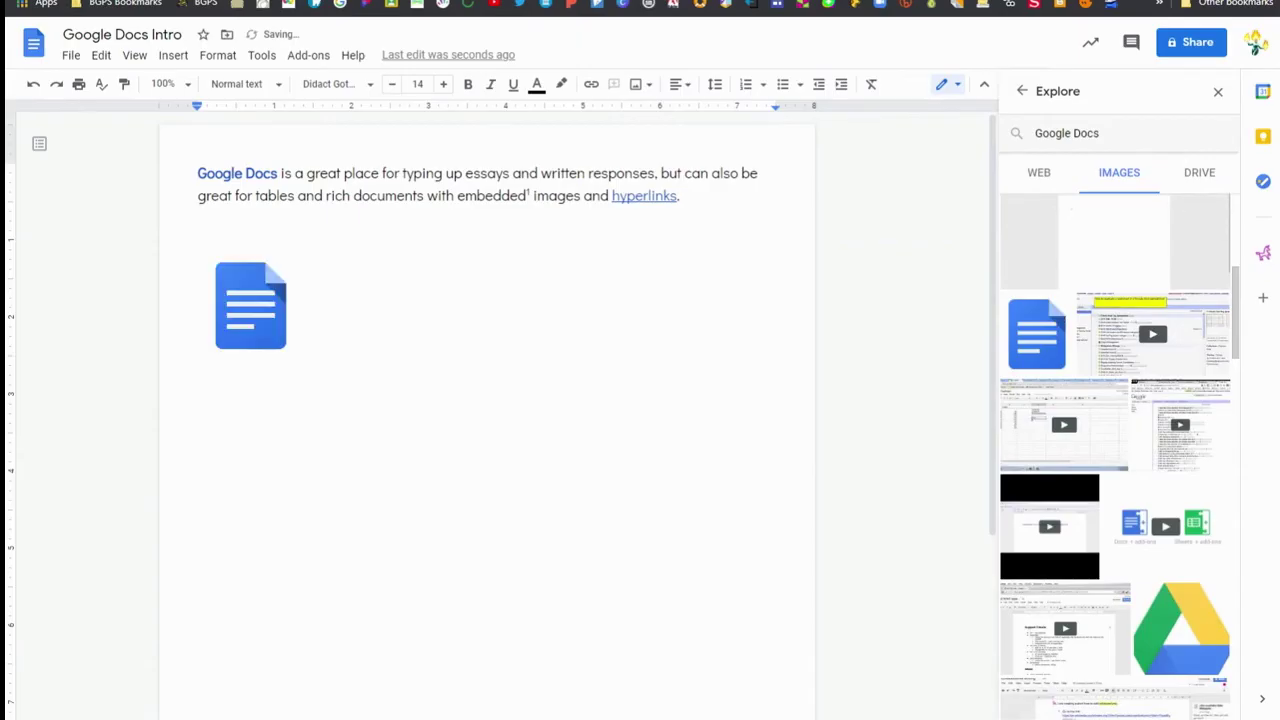
pyautogui.click(1218, 91)
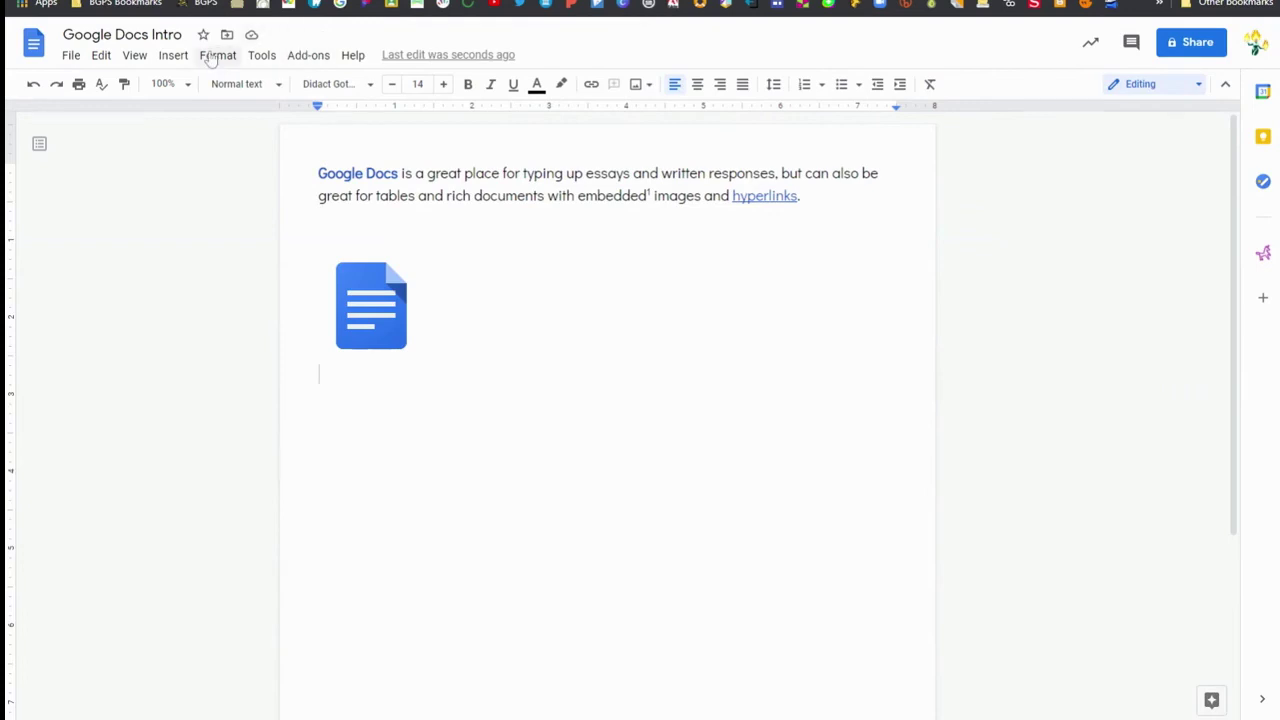
# - Open the Citations sidebar from the Tools menu and start a new citation source
pyautogui.click(212, 57)
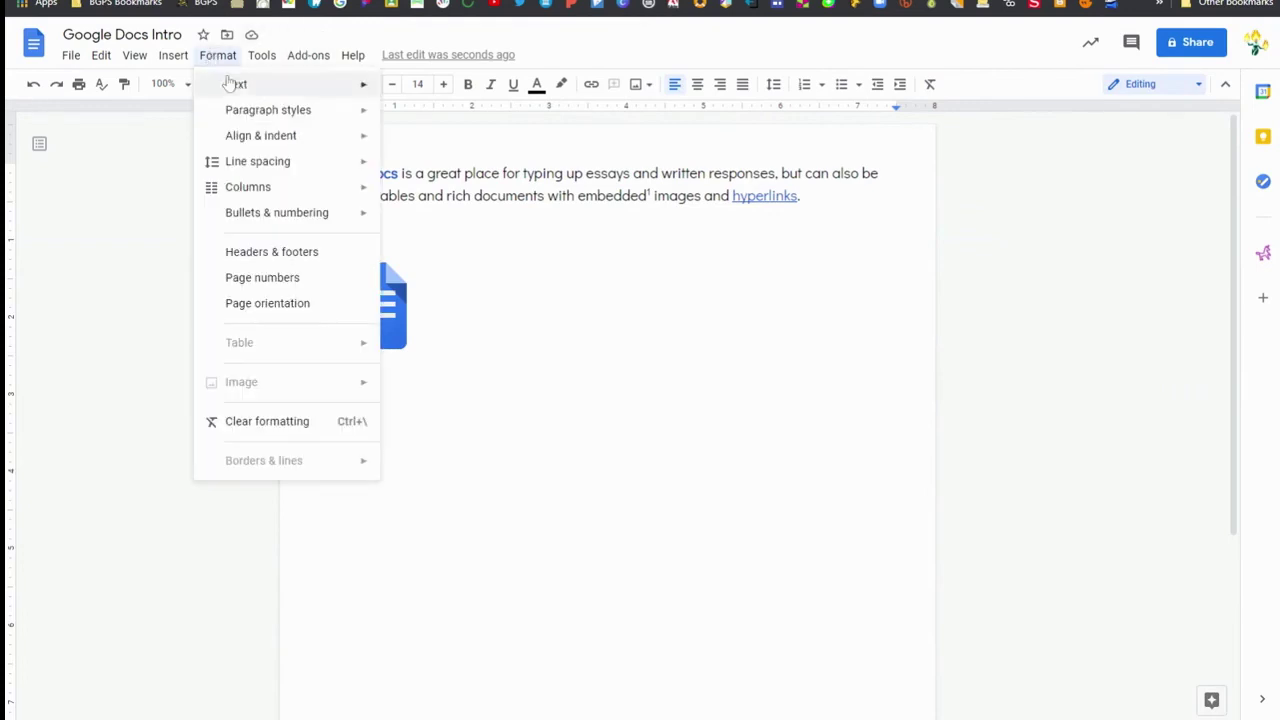
pyautogui.moveTo(258, 62)
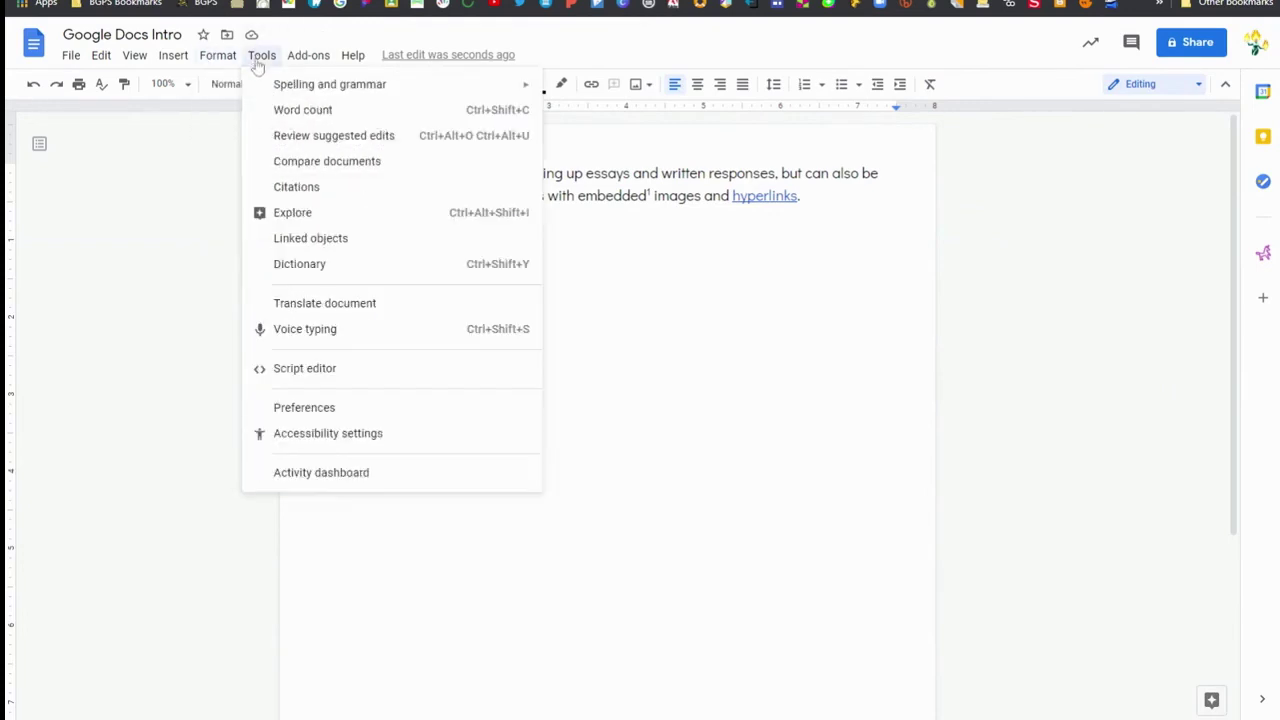
pyautogui.click(306, 187)
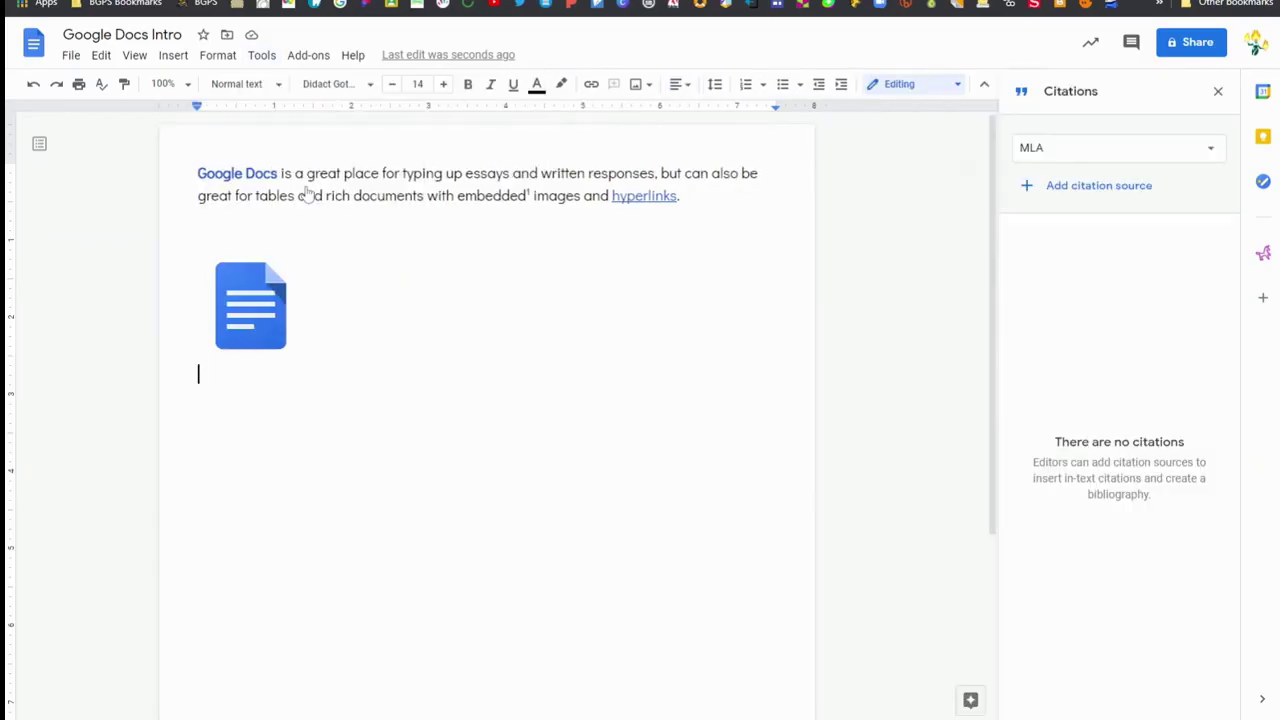
pyautogui.click(1087, 195)
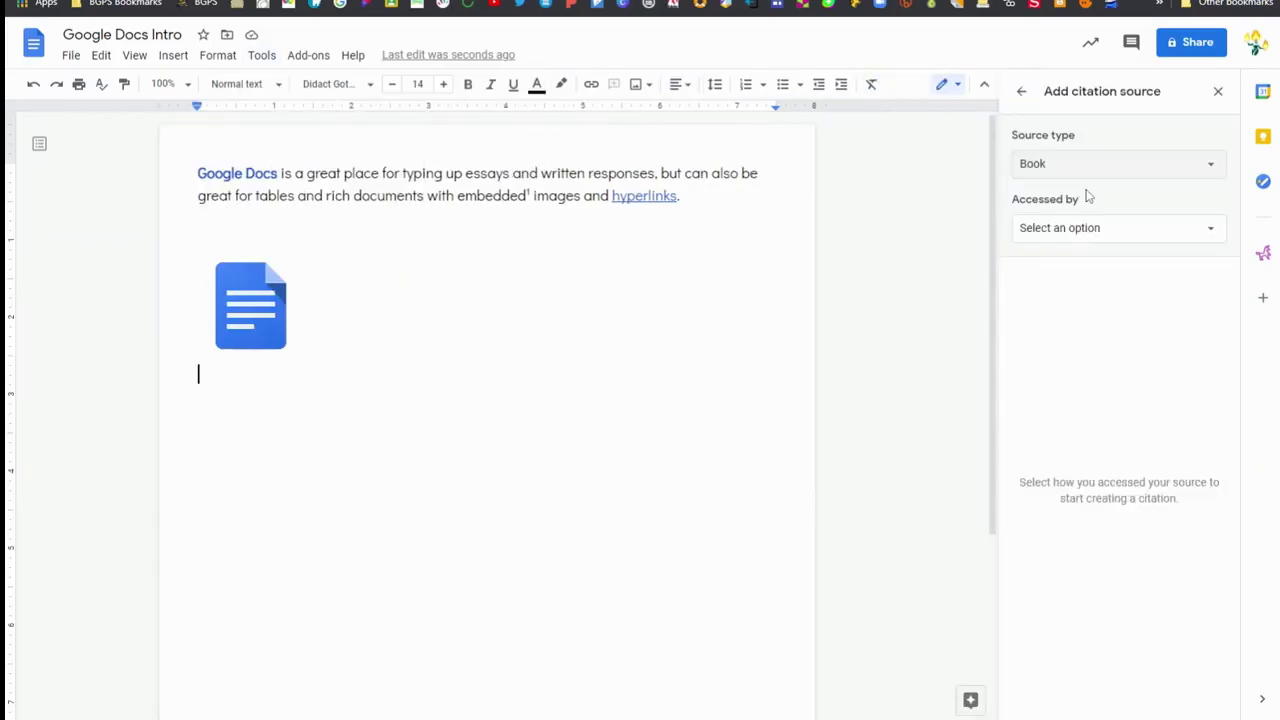
# - Set the source type to Journal article, accessed by Online database
pyautogui.click(1210, 165)
pyautogui.click(1157, 262)
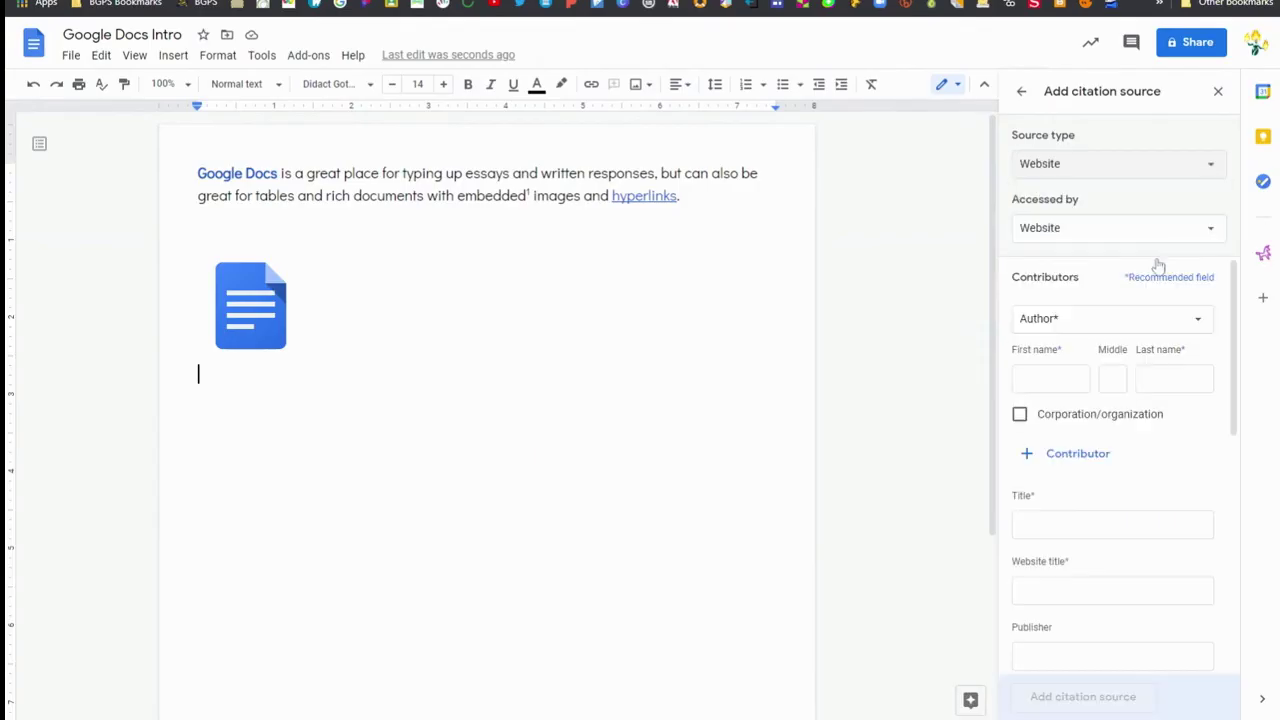
pyautogui.scroll(-5, 1152, 335)
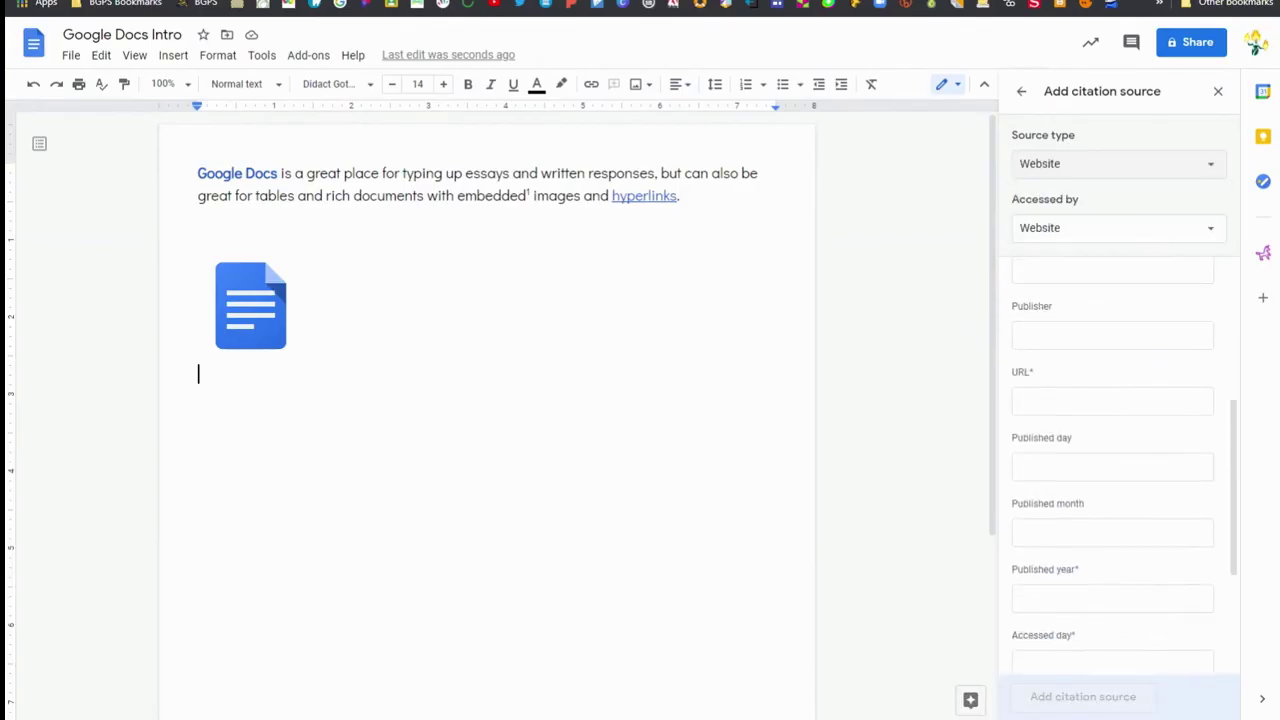
pyautogui.scroll(1, 1150, 358)
pyautogui.scroll(4, 1150, 358)
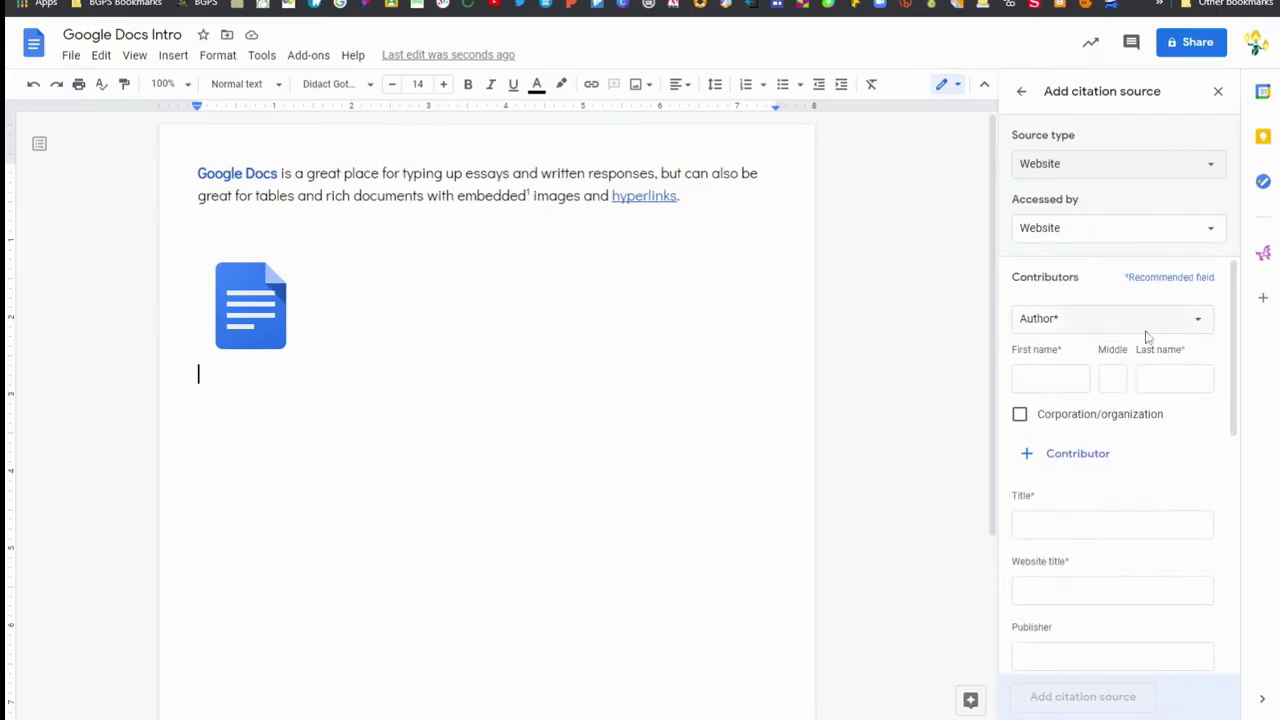
pyautogui.click(1210, 170)
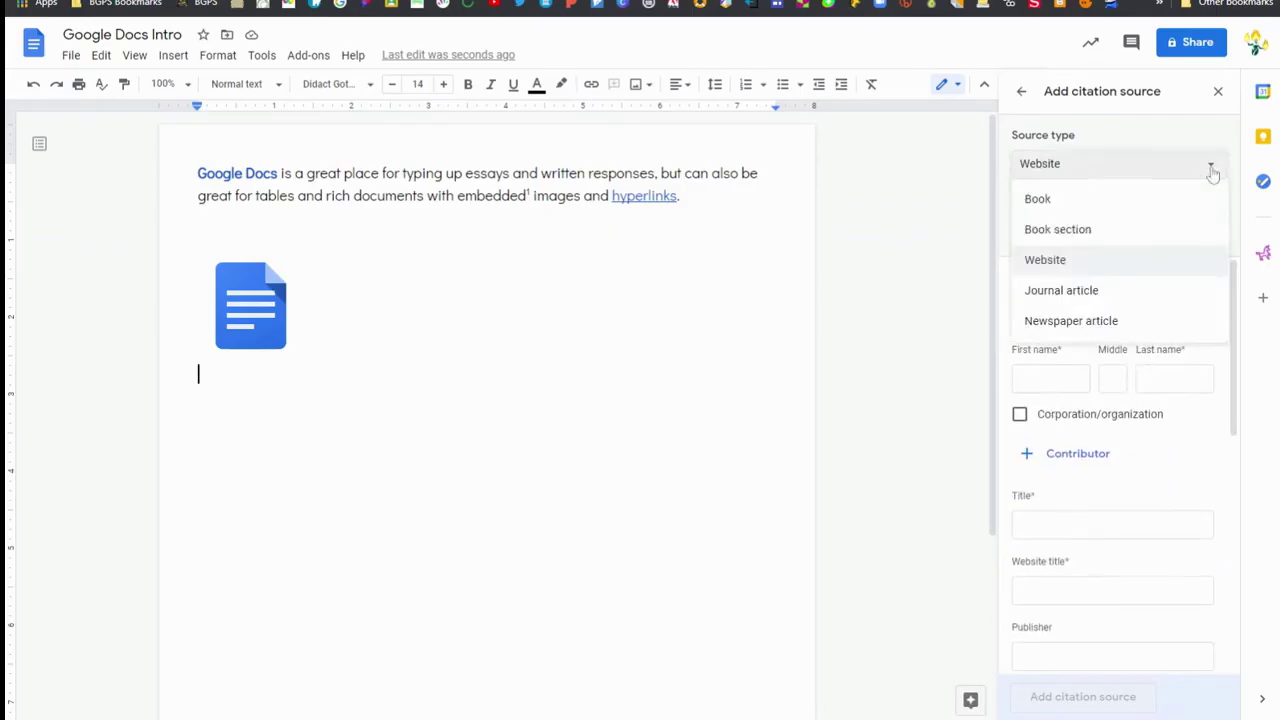
pyautogui.click(1098, 296)
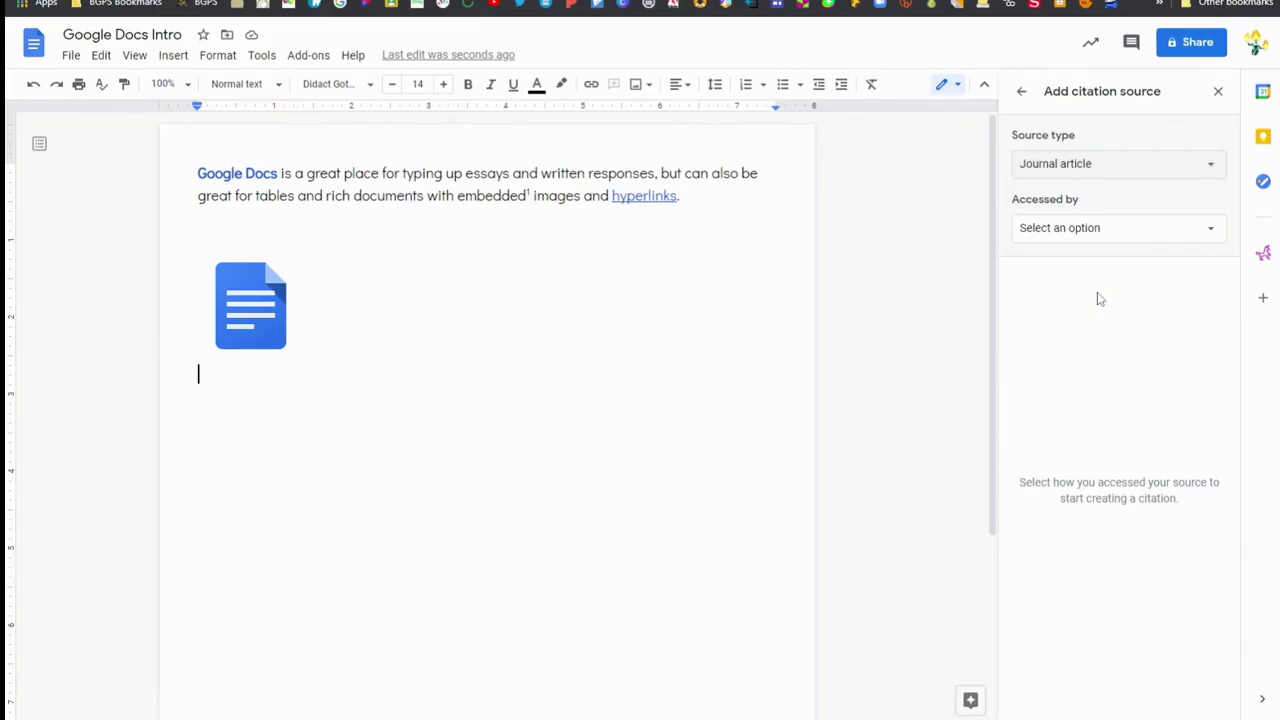
pyautogui.click(1210, 236)
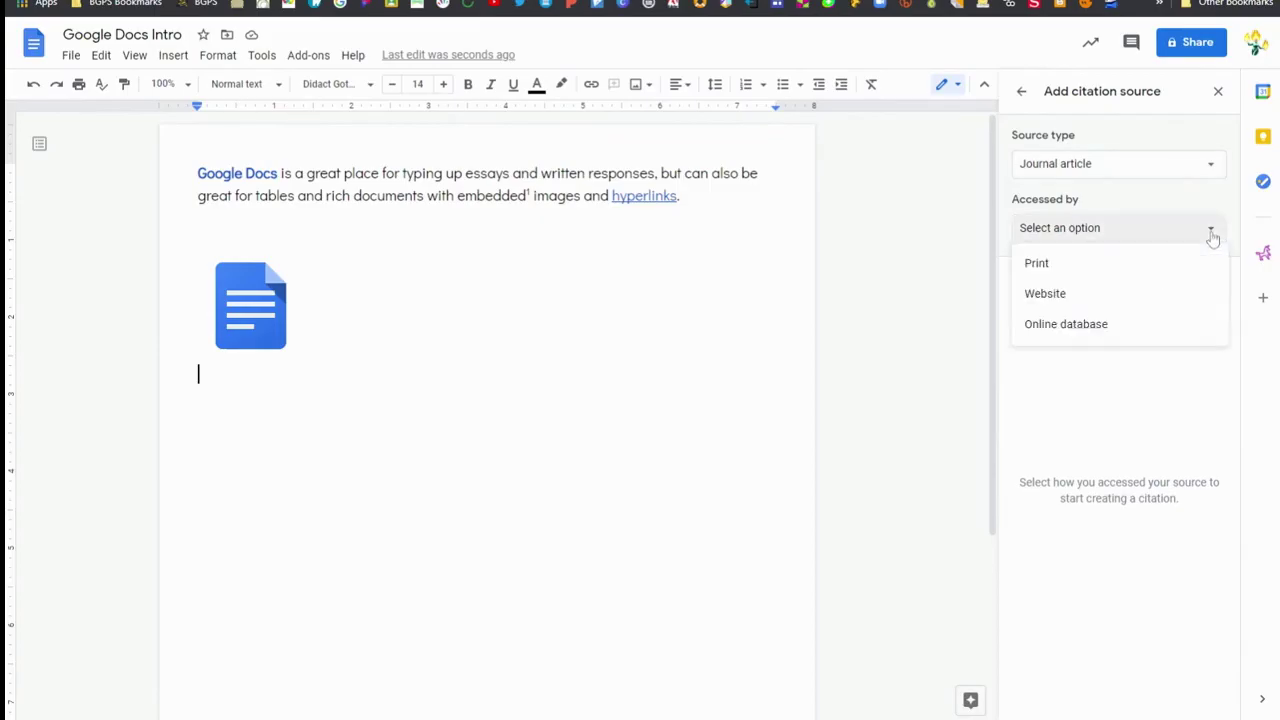
pyautogui.click(1187, 328)
pyautogui.scroll(-4, 1125, 480)
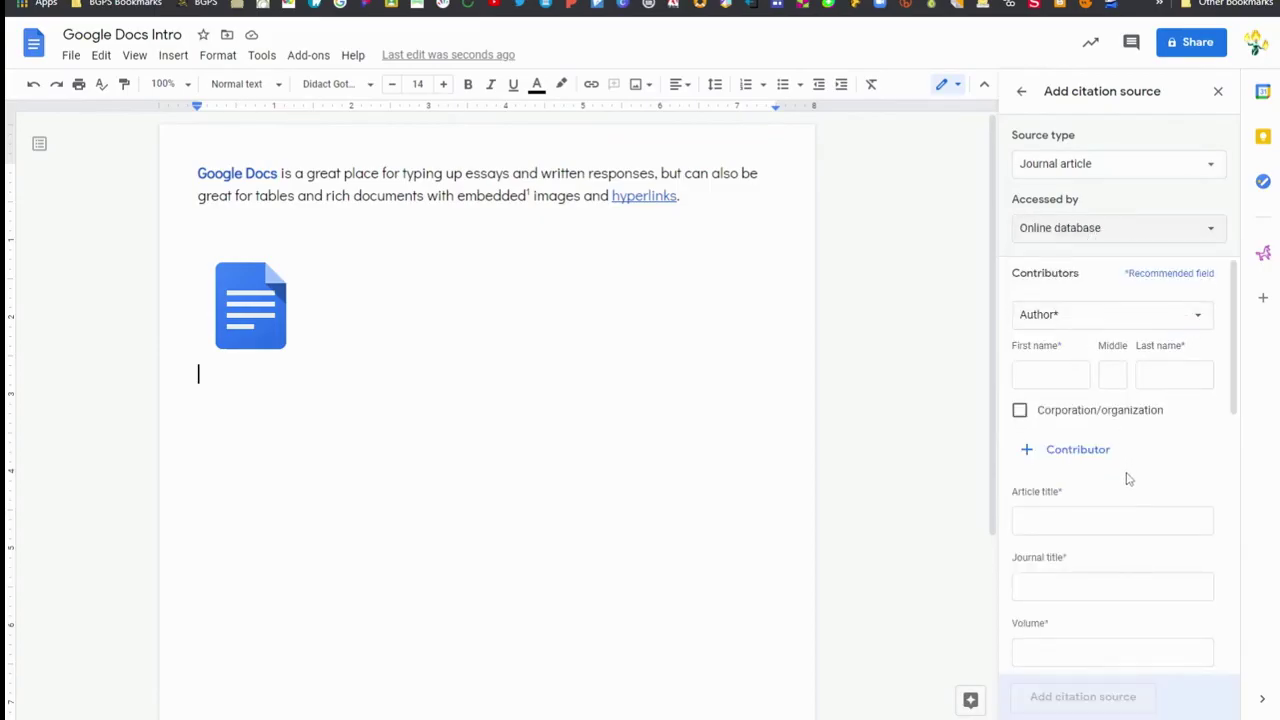
pyautogui.scroll(4, 1119, 500)
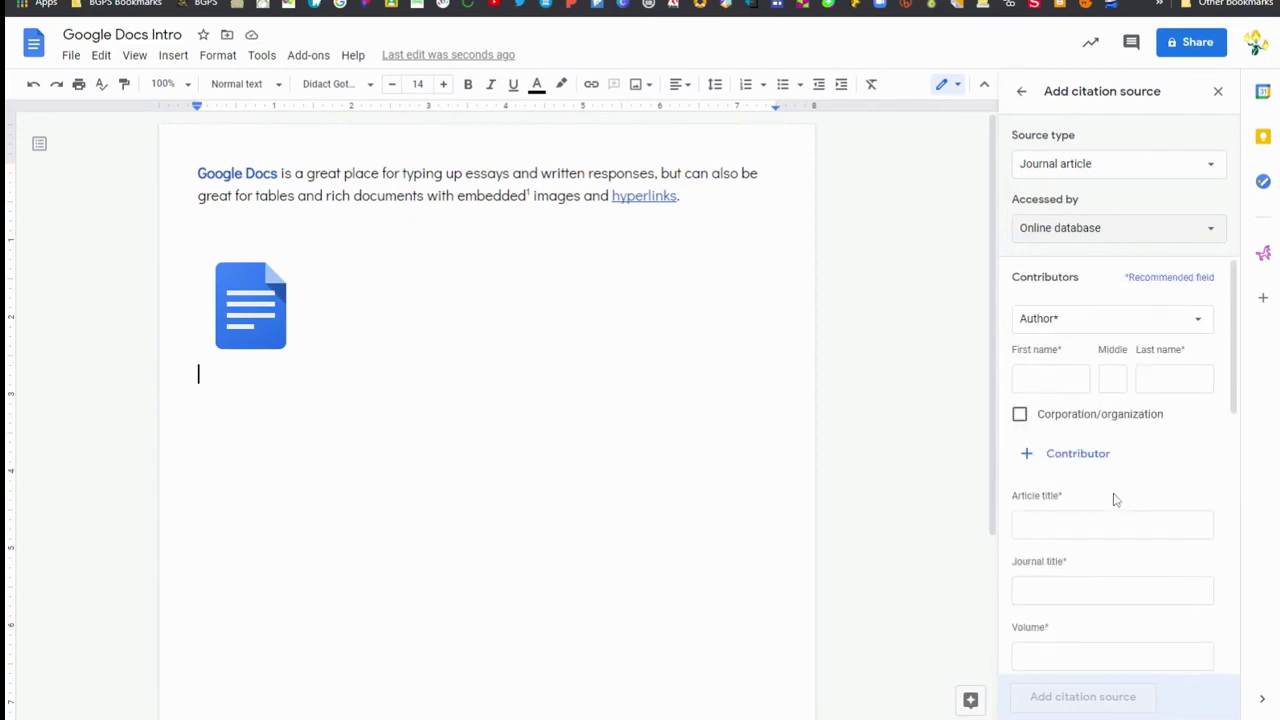
# - Close the Citations sidebar without adding the source, leaving the Tools menu unused
pyautogui.click(1218, 91)
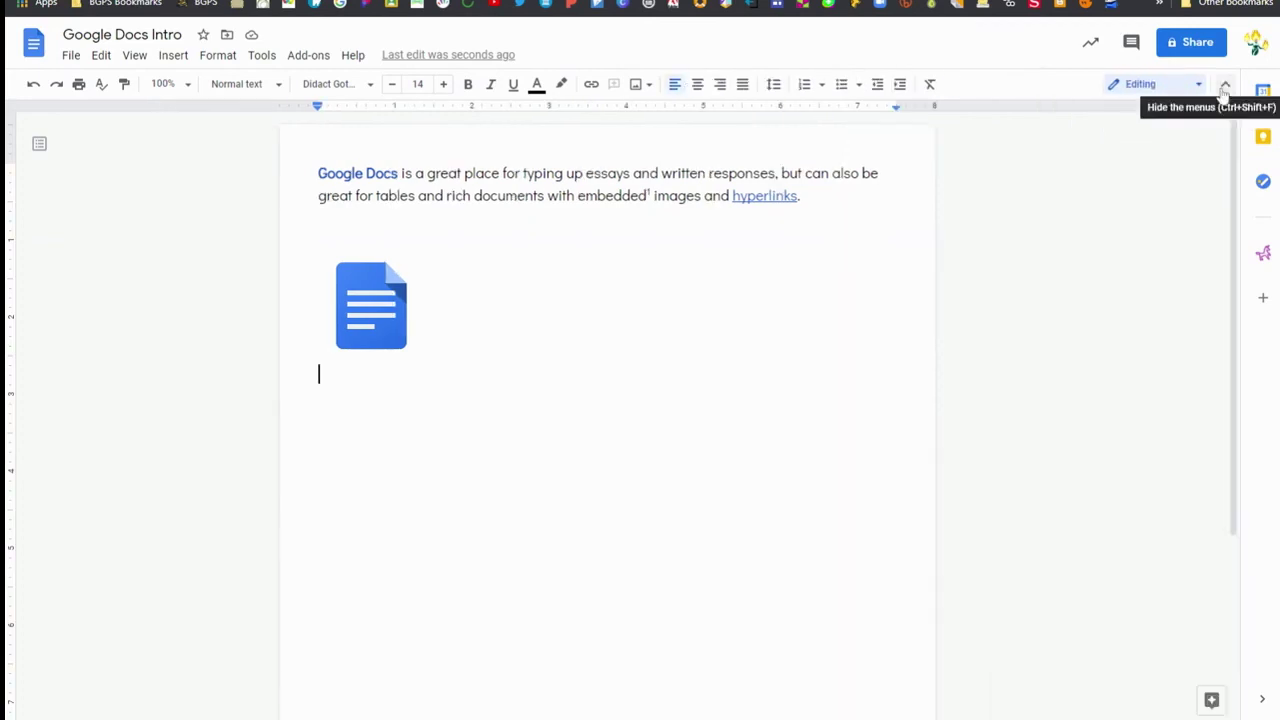
pyautogui.click(263, 56)
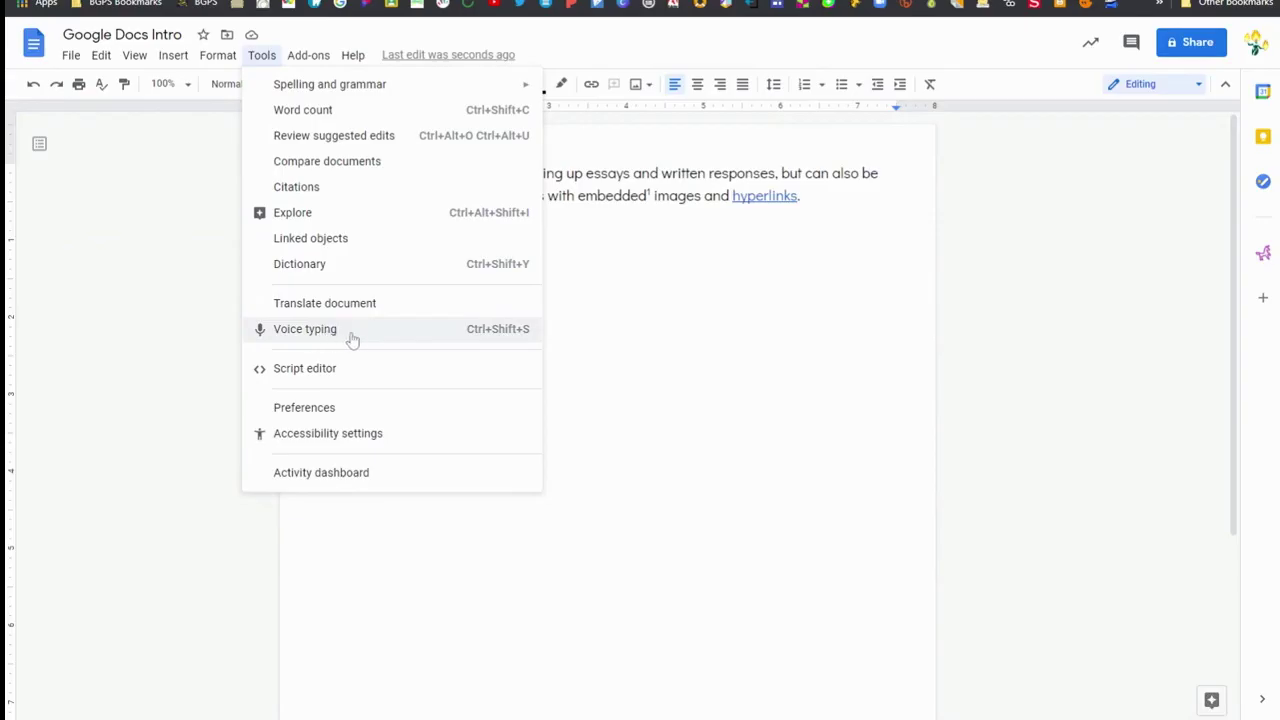
pyautogui.click(425, 350)
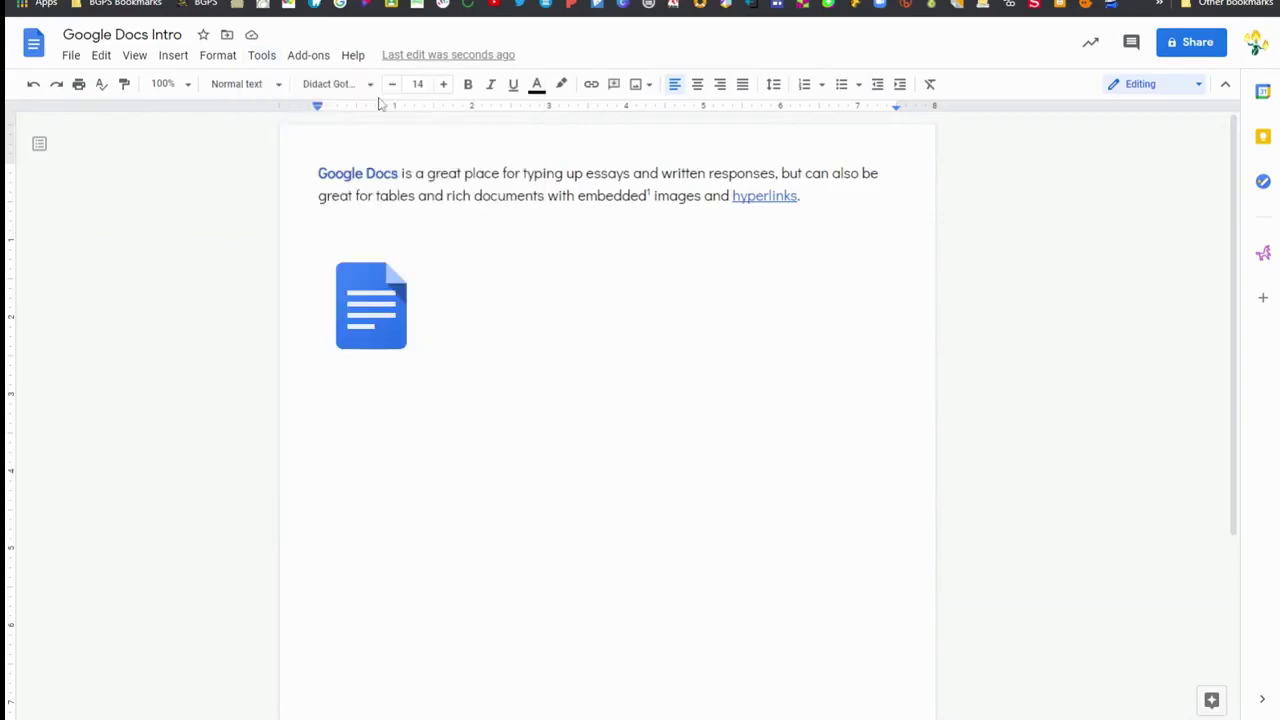
# - Set link sharing to Viewer access for anyone in Battle Ground Public Schools
pyautogui.click(1185, 45)
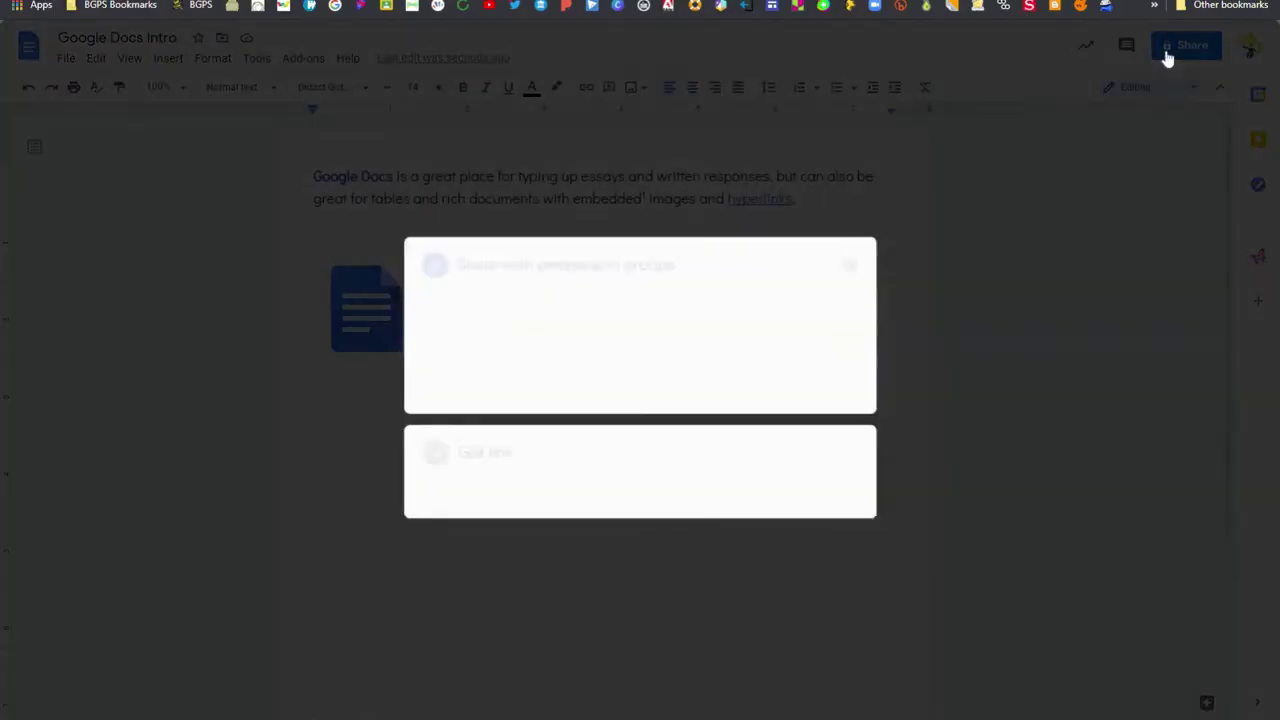
pyautogui.click(446, 504)
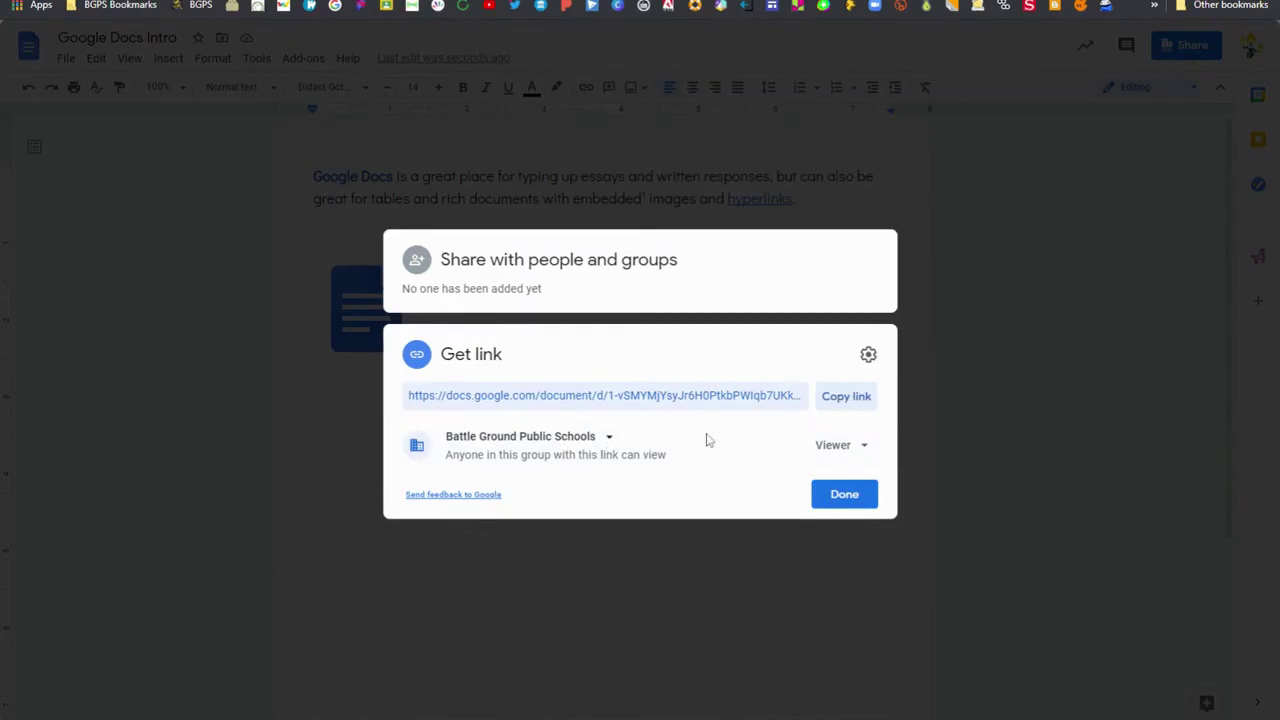
pyautogui.click(606, 438)
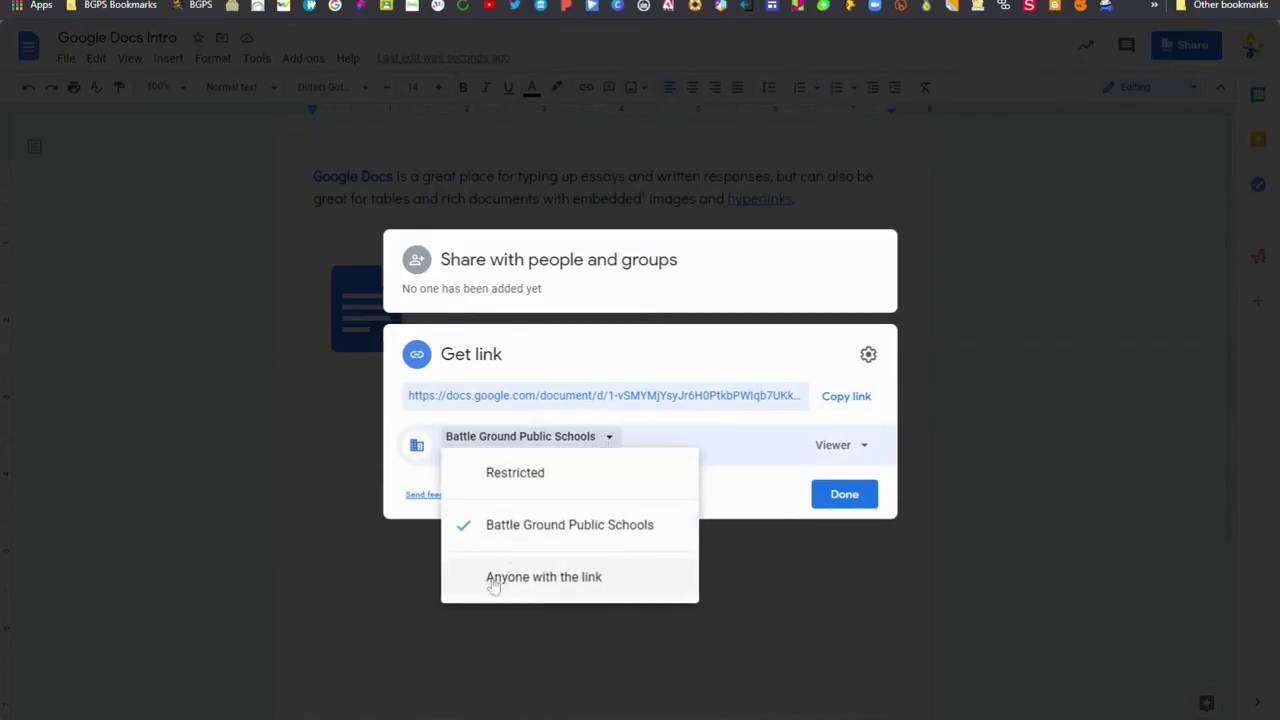
pyautogui.click(790, 506)
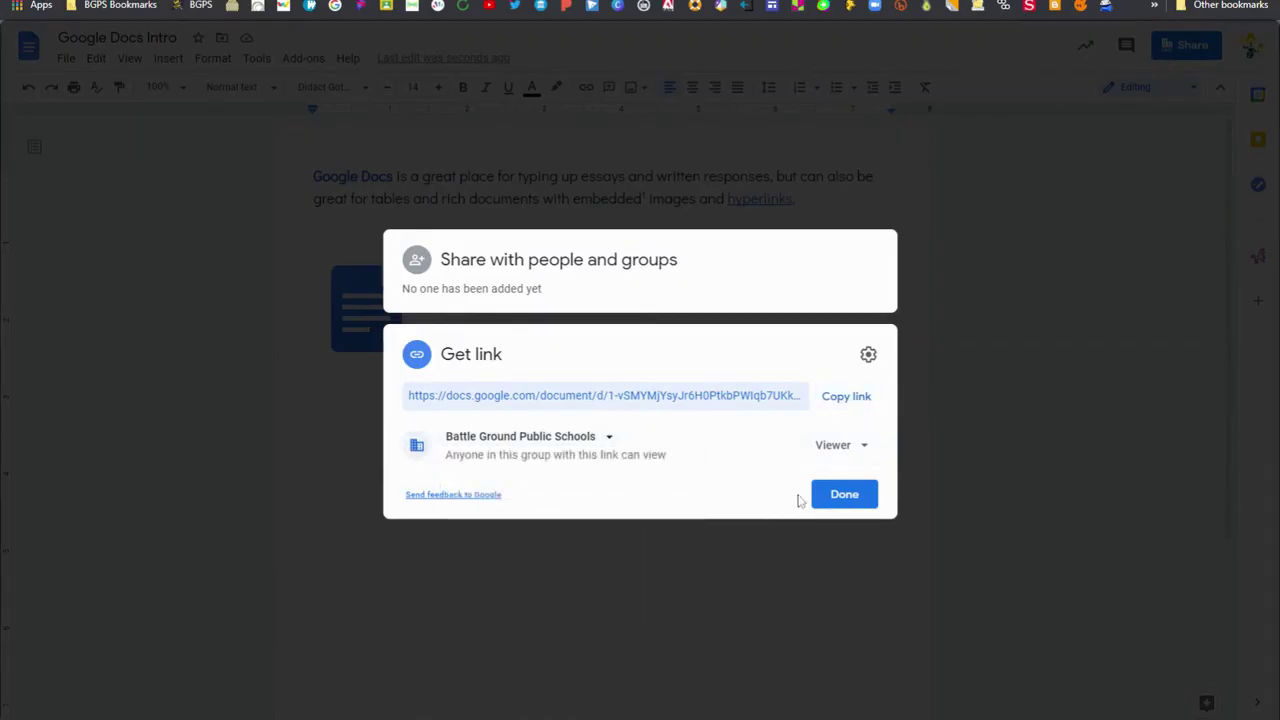
pyautogui.click(851, 503)
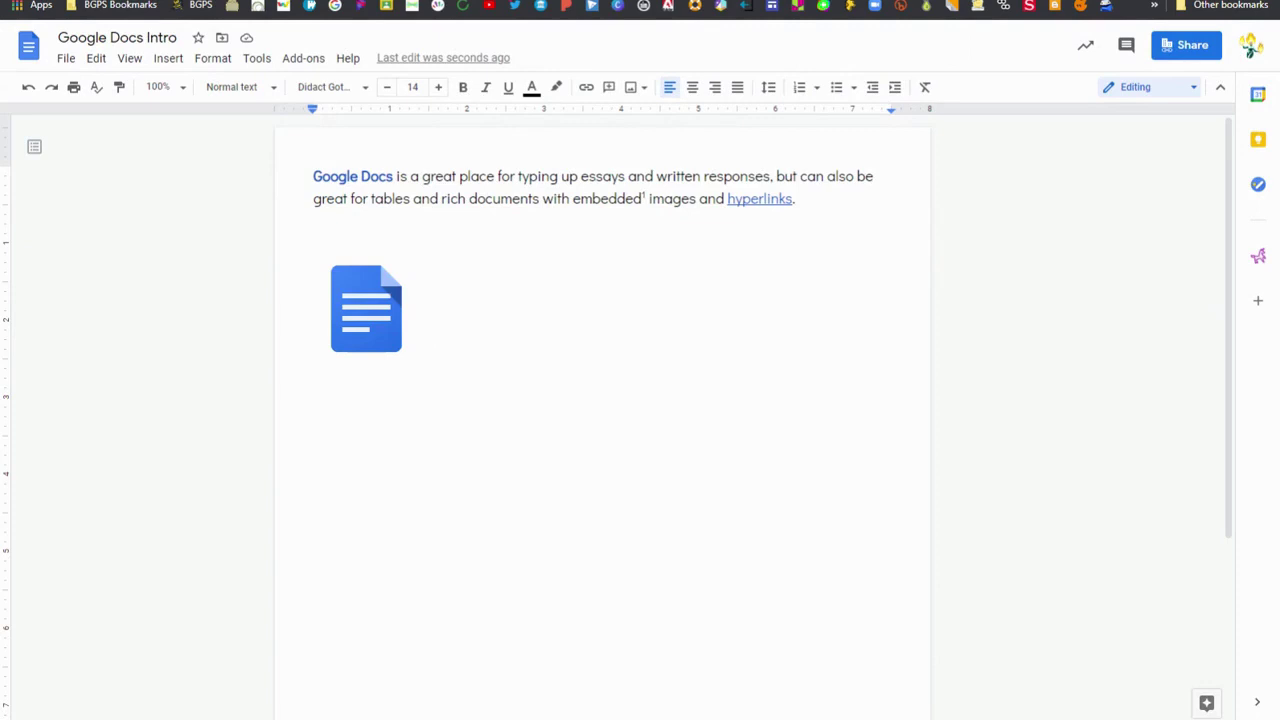